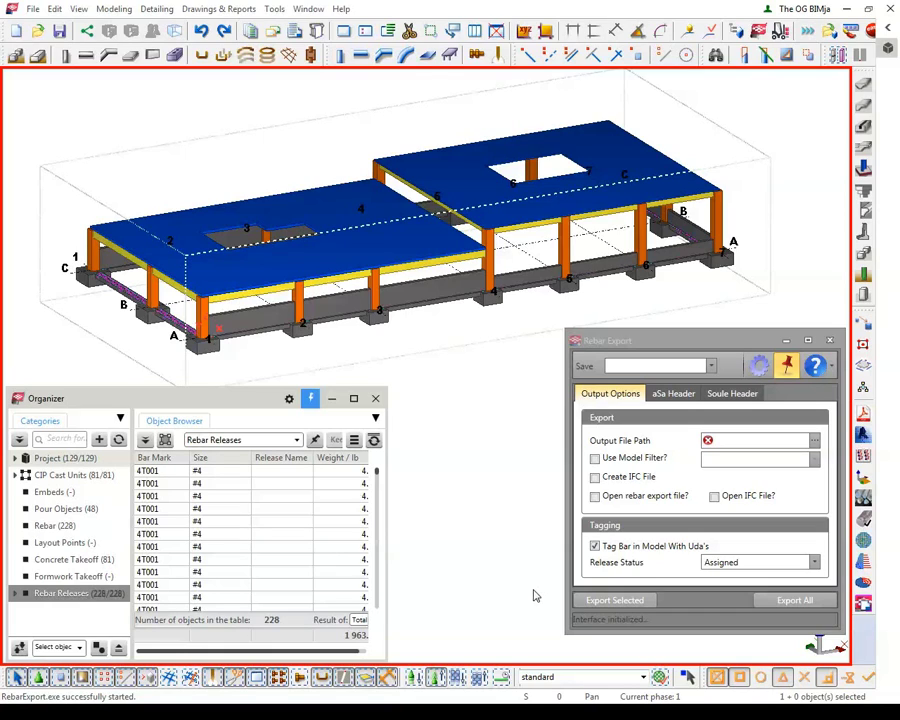
Step: Set the 3D view's colour and transparency representation to Color by Rebar Status and apply it to the view
click(684, 341)
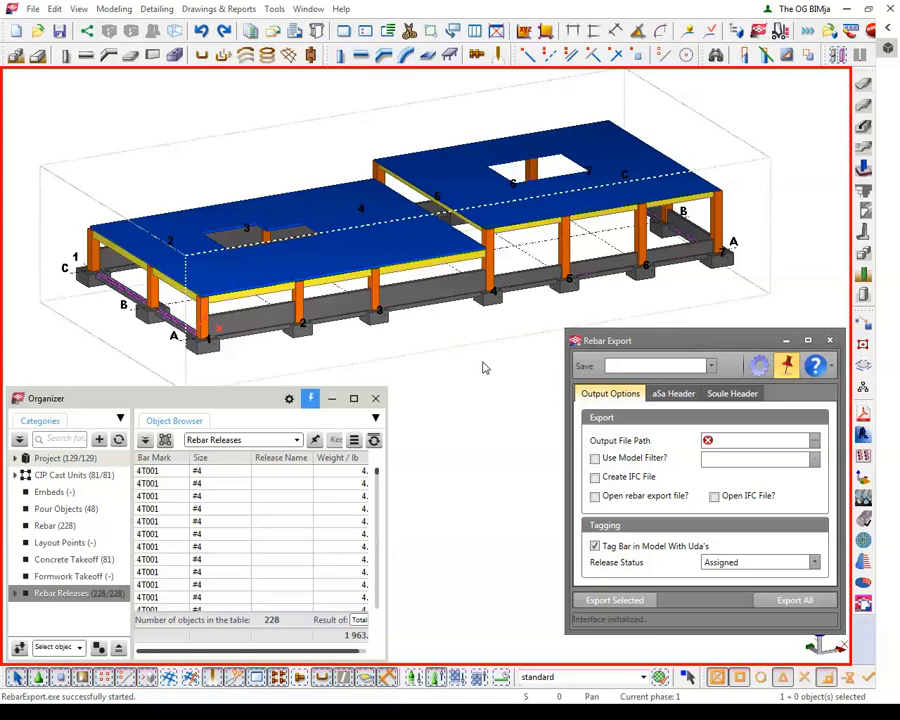
middle_drag(480, 366, 488, 360)
scroll(480, 362, up, 10)
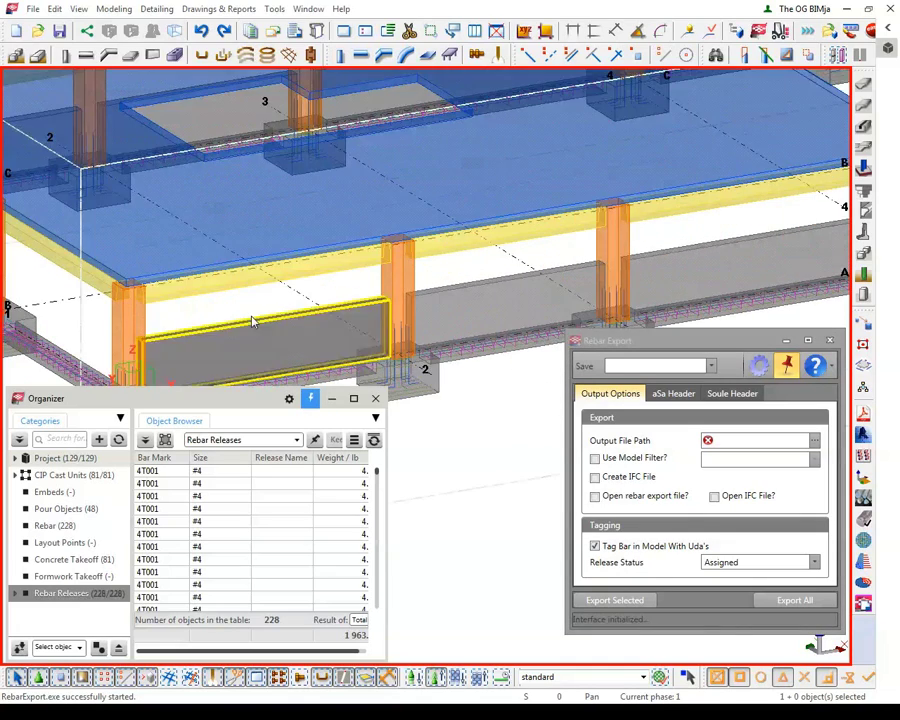
scroll(449, 274, up, 5)
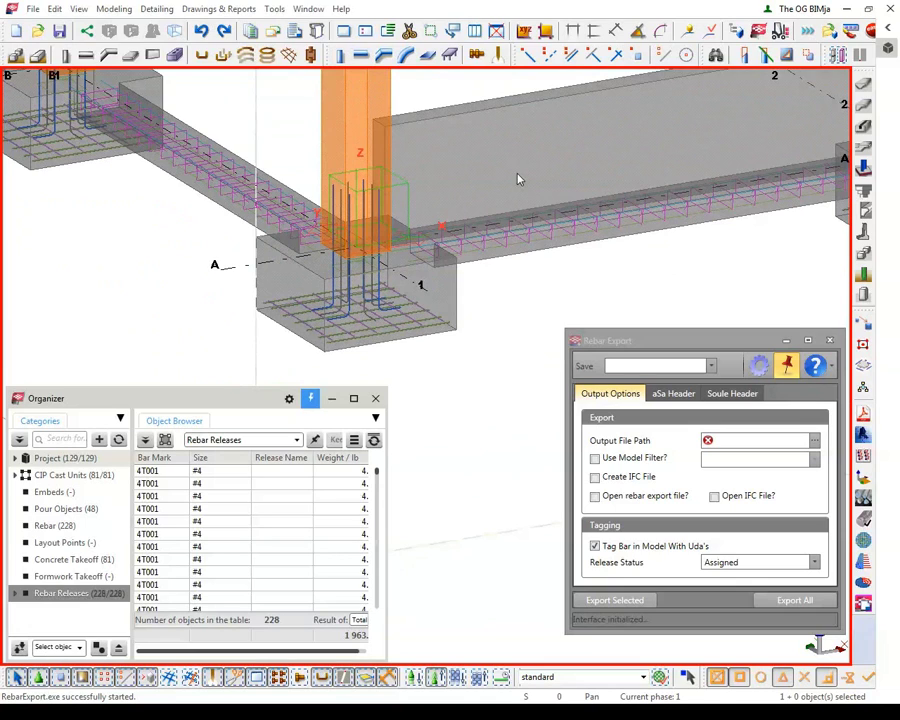
double_click(517, 176)
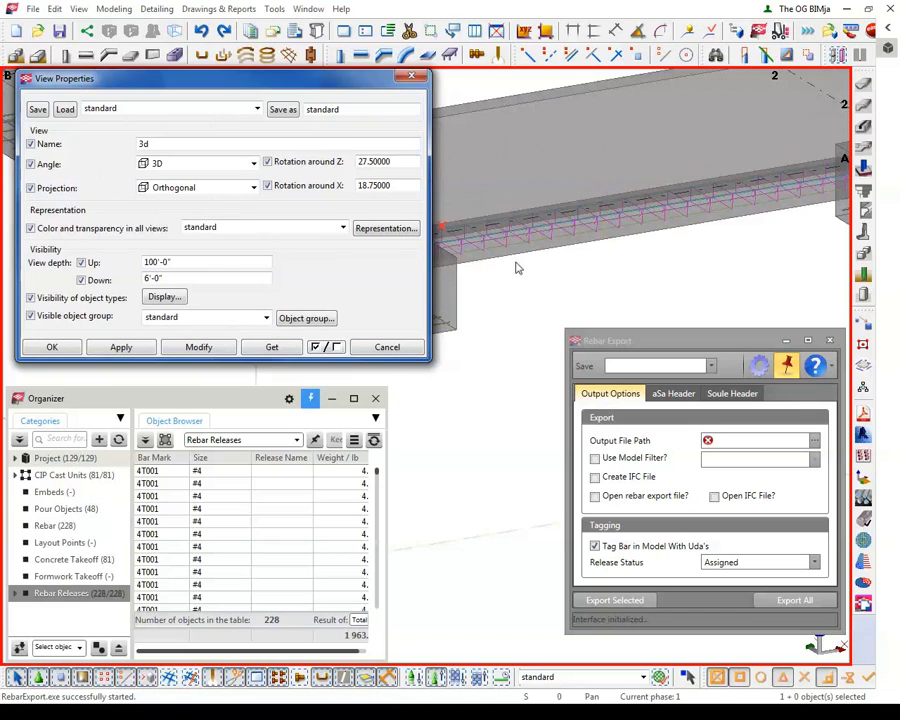
middle_drag(517, 264, 733, 232)
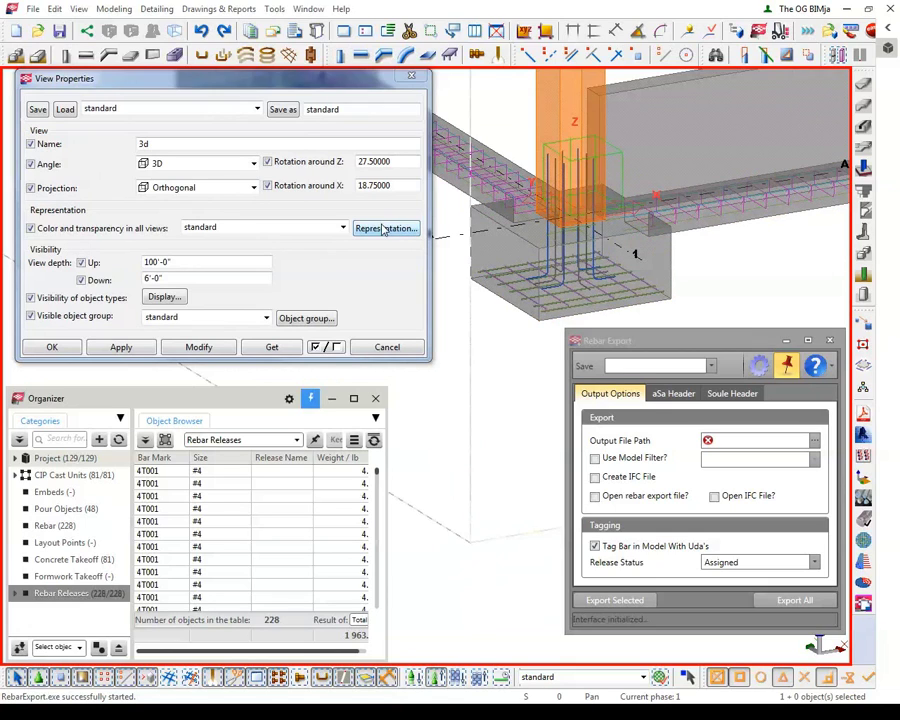
click(343, 228)
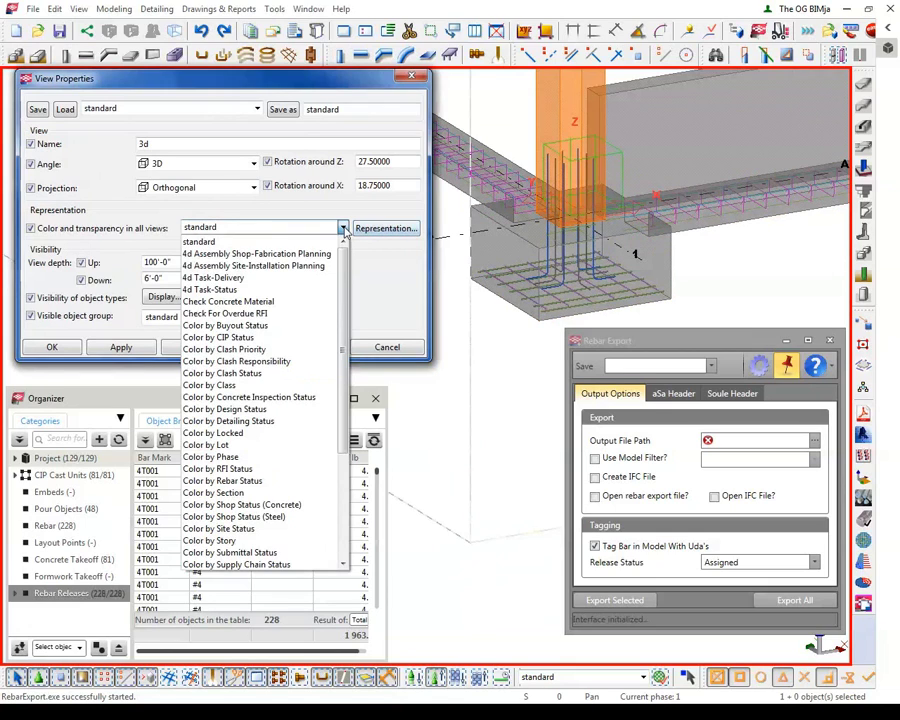
click(268, 481)
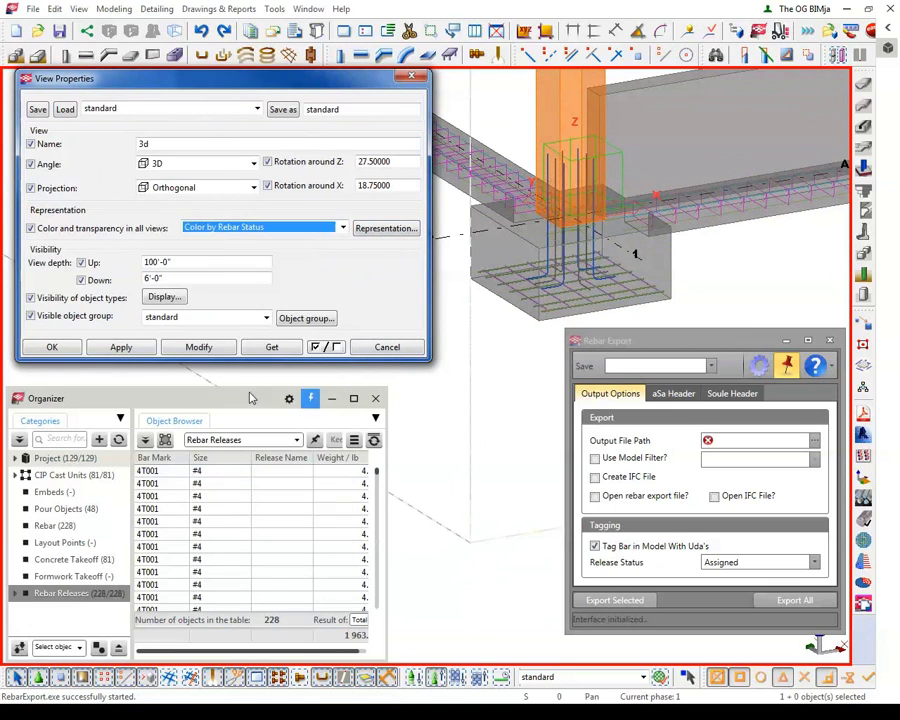
click(199, 346)
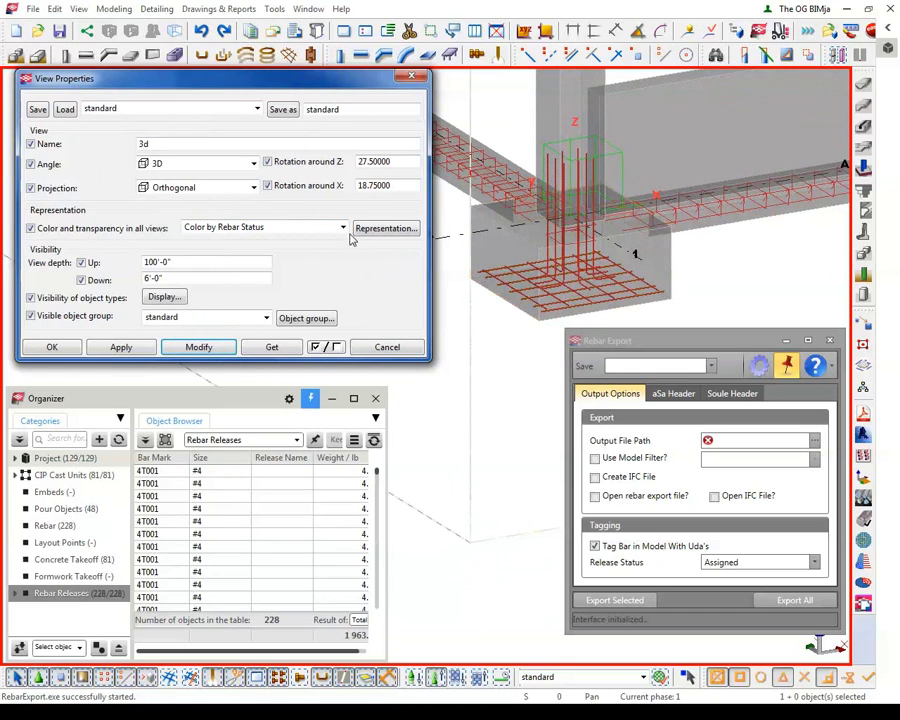
Step: Review the object groups and colours defined in the Color by Rebar Status representation, then close the view properties
click(380, 228)
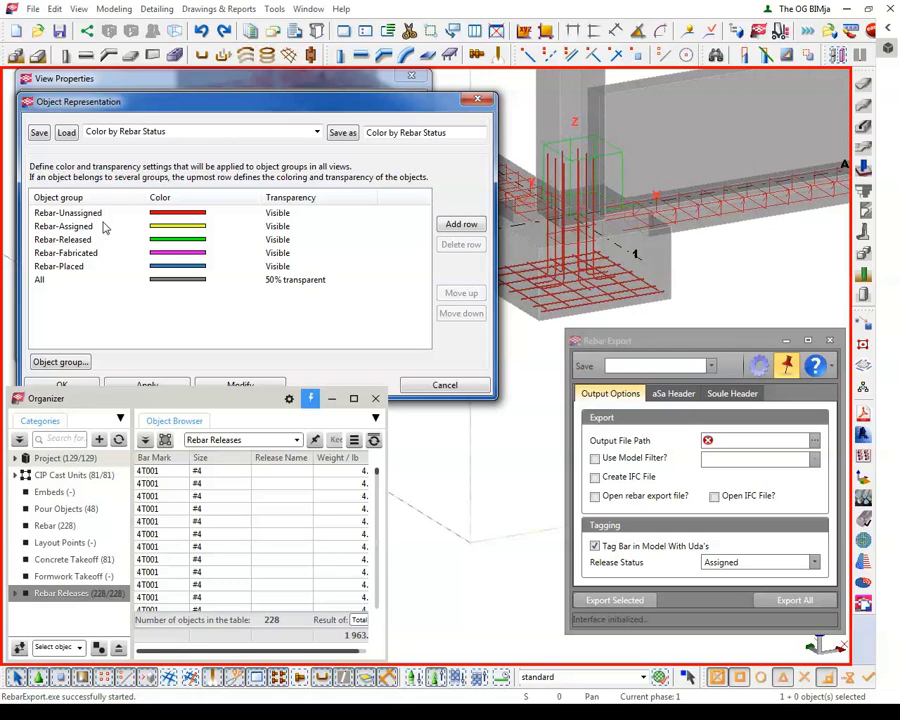
click(477, 99)
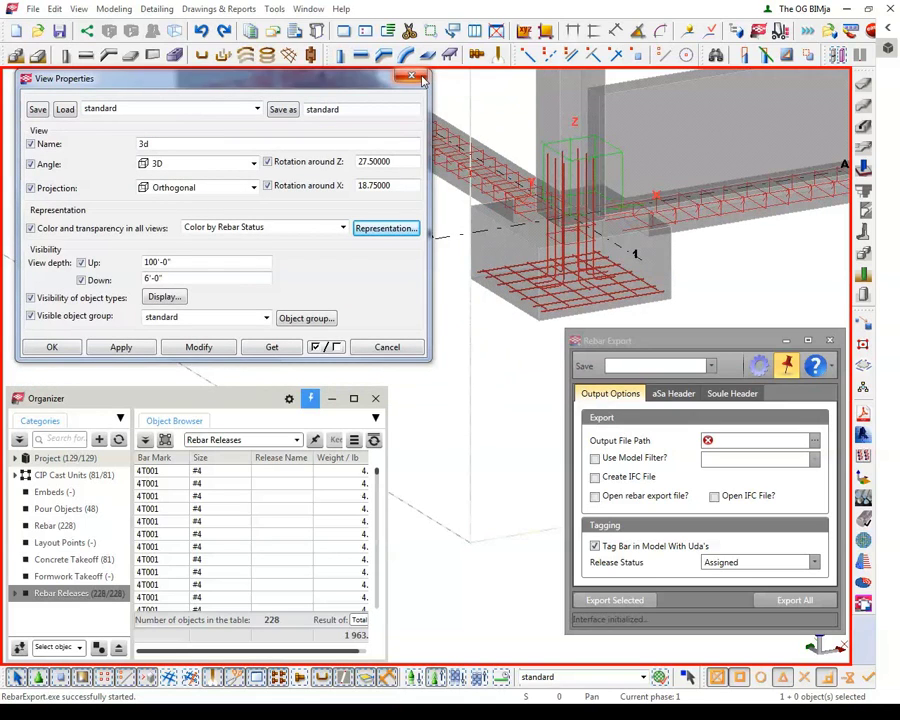
click(392, 228)
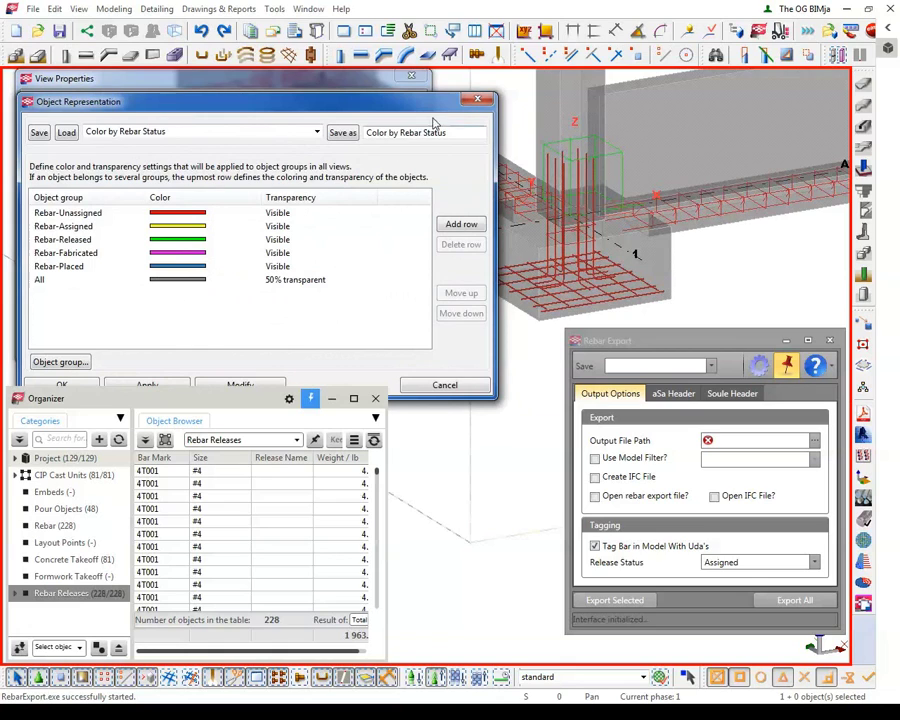
click(477, 99)
click(413, 76)
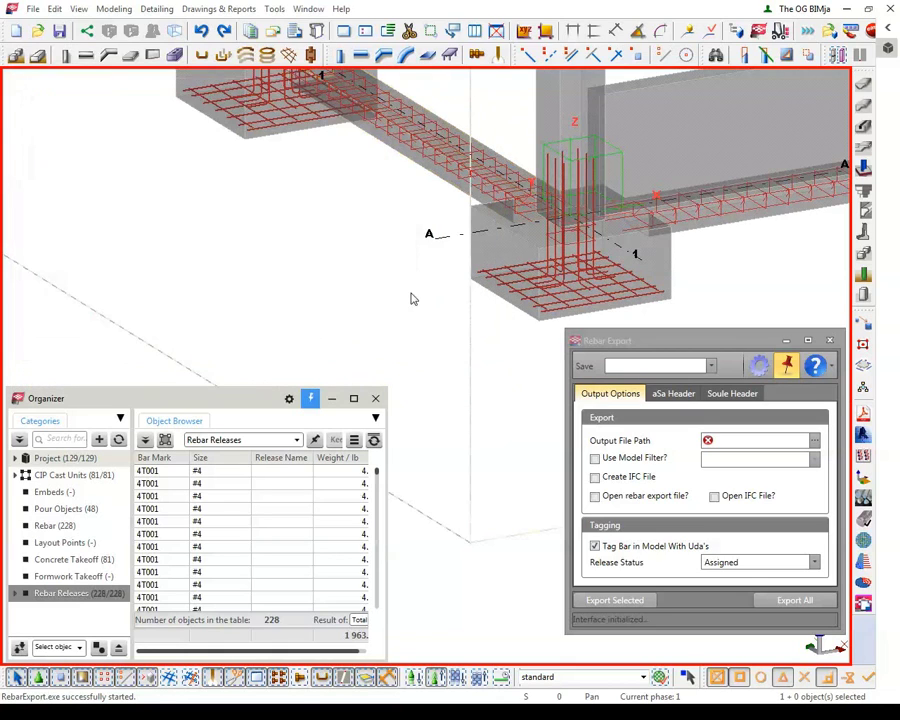
Step: Set the selection filter to !Rebar-NotReleased and review the filter's conditions
click(644, 678)
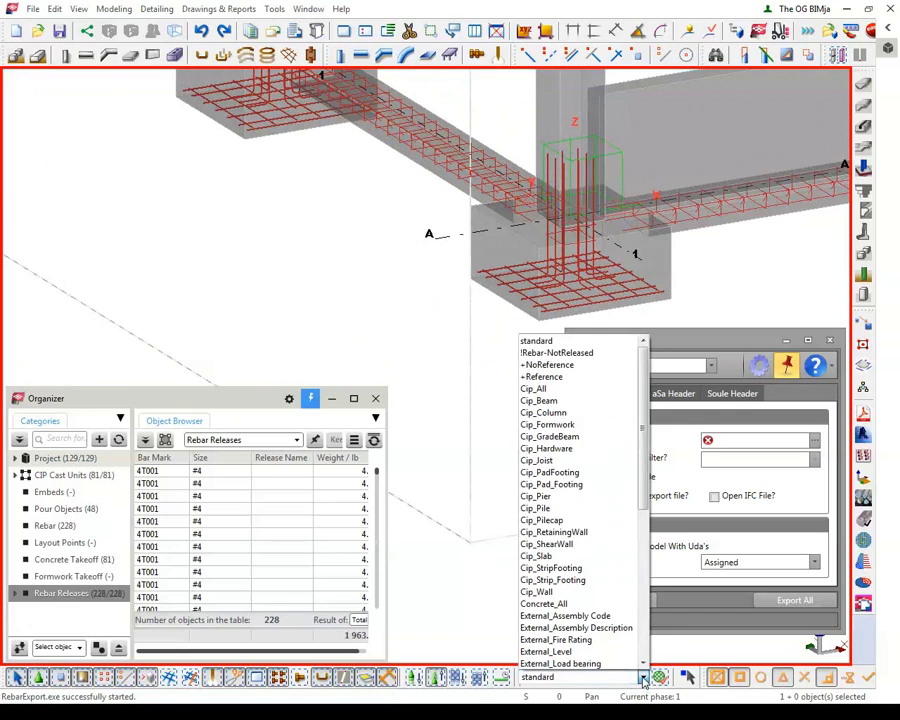
click(584, 354)
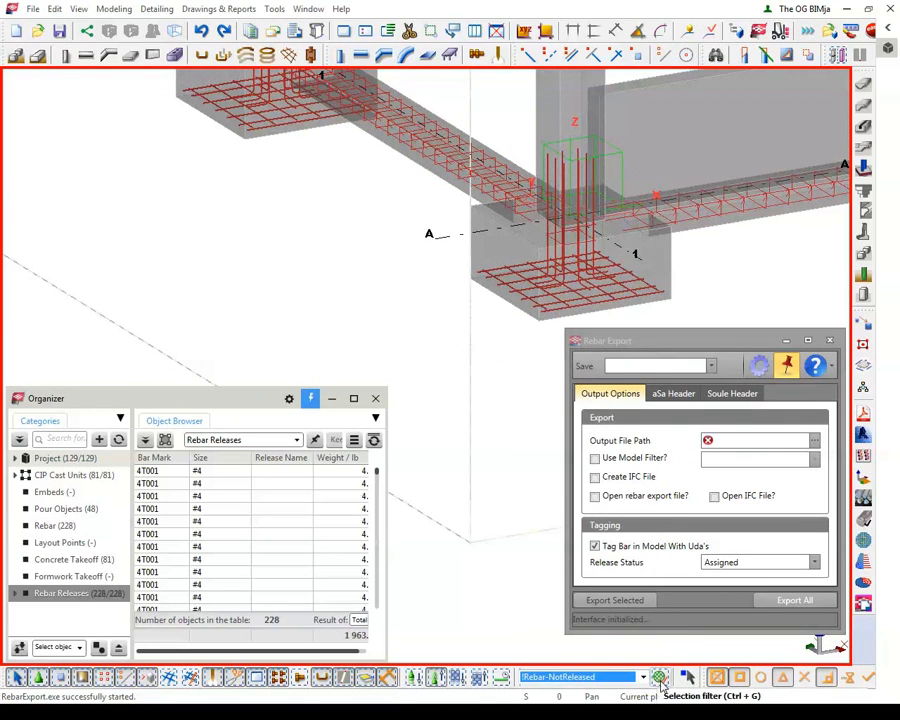
click(660, 679)
drag(580, 96, 406, 85)
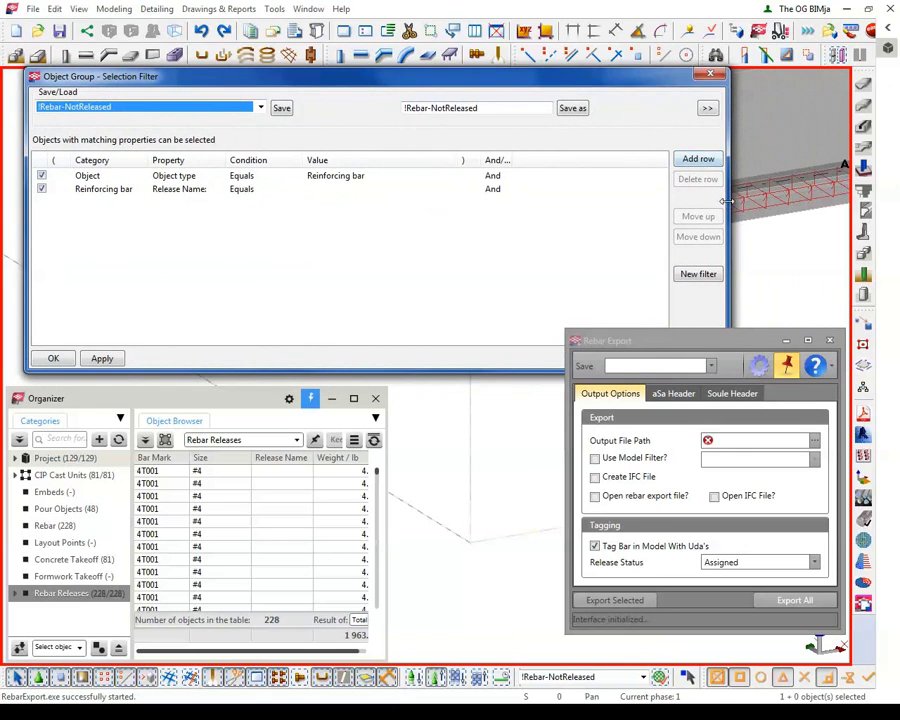
drag(728, 201, 450, 210)
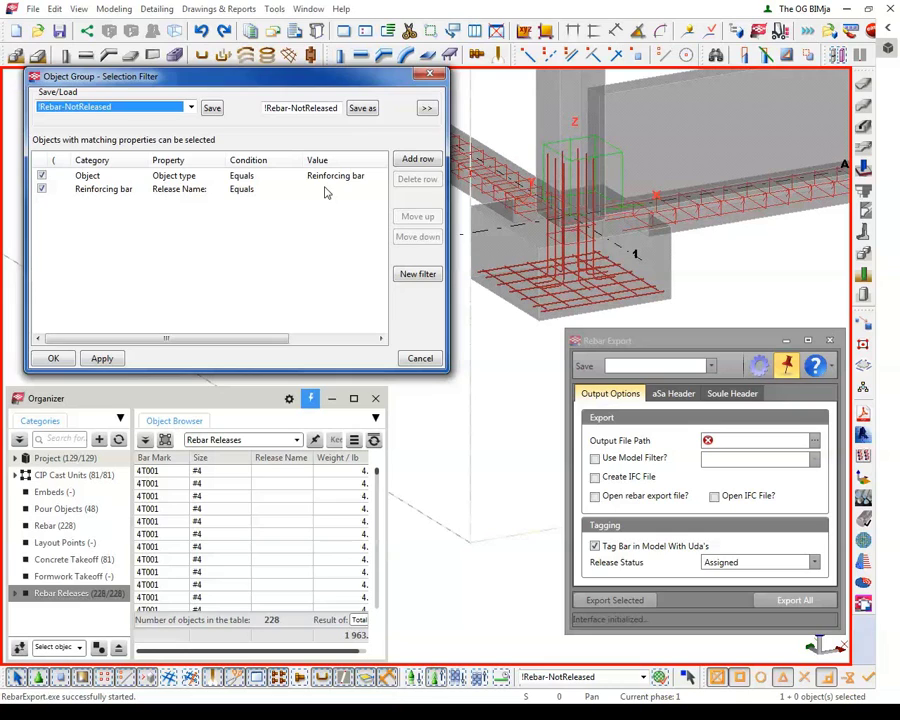
click(430, 75)
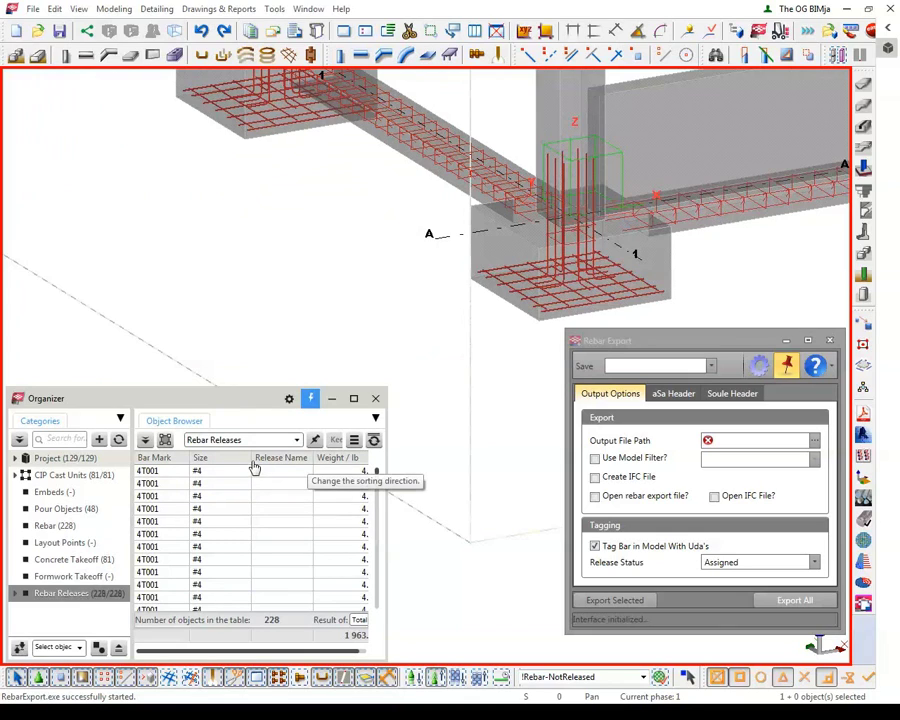
Step: Narrow the Organizer's Size column, review the Rebar Releases category's content and subcategory rules, and expand the category
drag(251, 457, 214, 457)
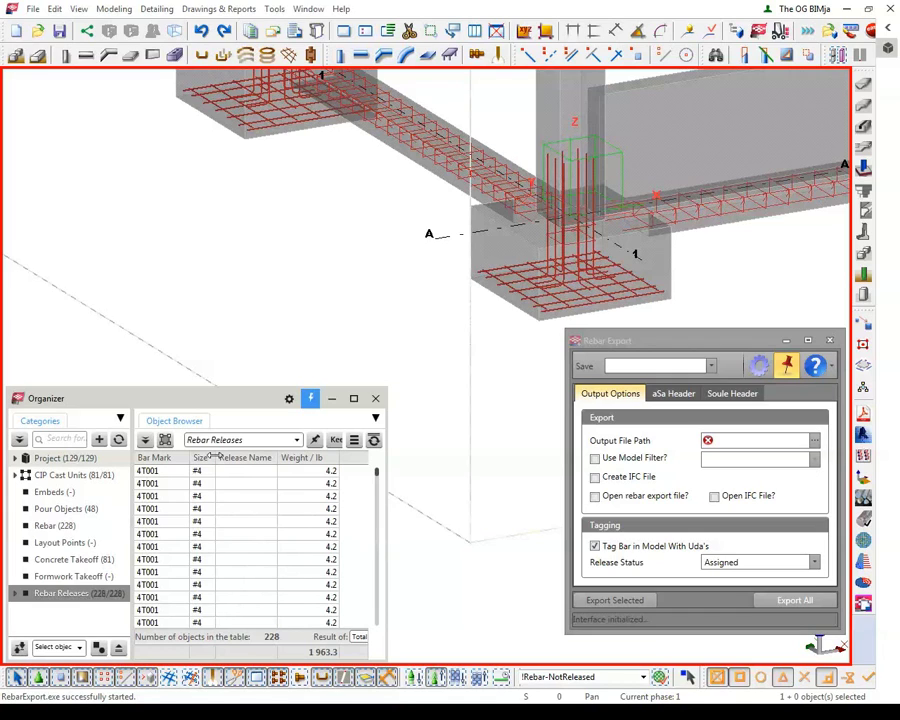
right_click(97, 593)
click(113, 571)
drag(241, 153, 230, 72)
click(155, 176)
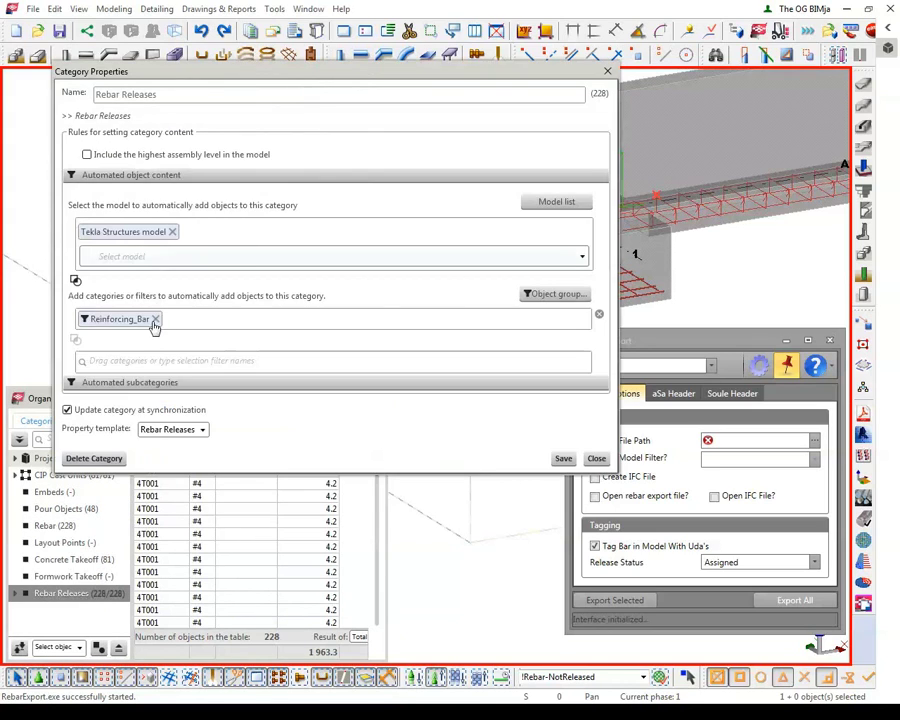
click(140, 382)
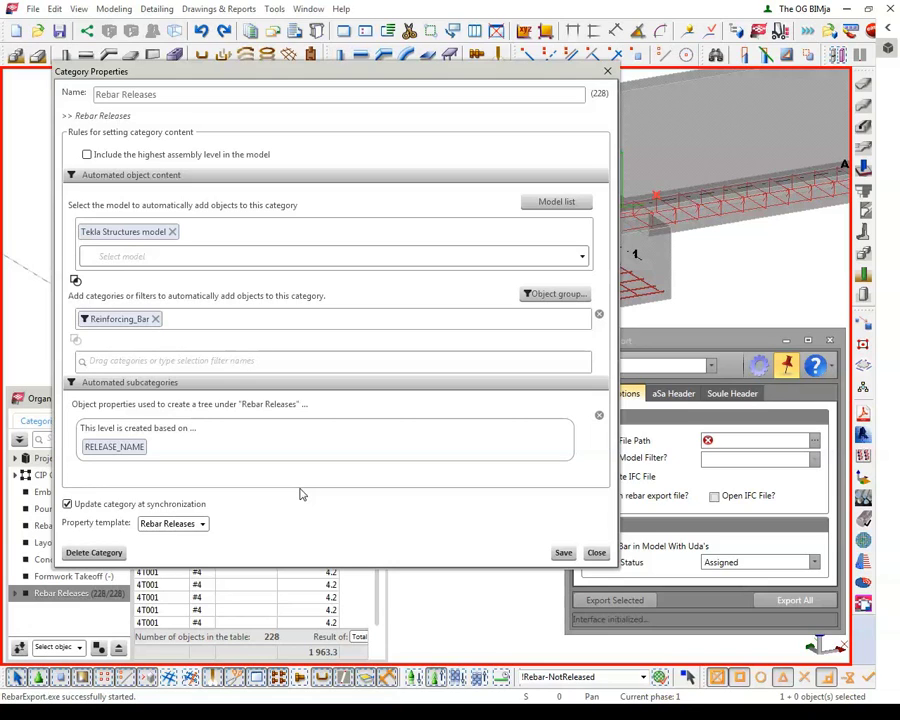
click(596, 553)
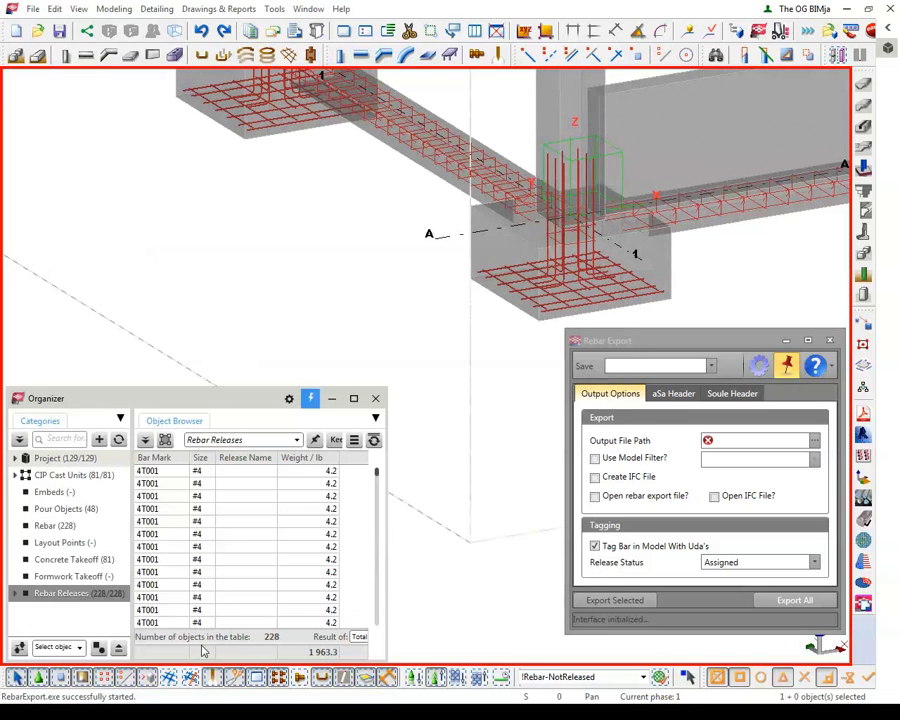
click(15, 594)
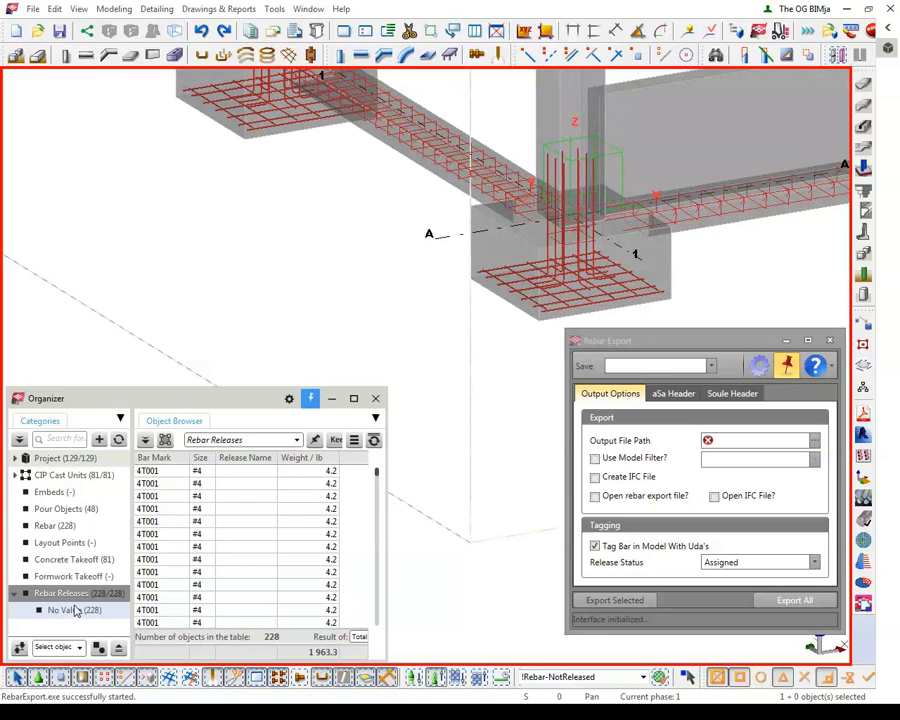
Step: Select the rebar around the corner footing at grids A and 1, and set the export output file to Release AAA.TEK
middle_drag(368, 312, 227, 311)
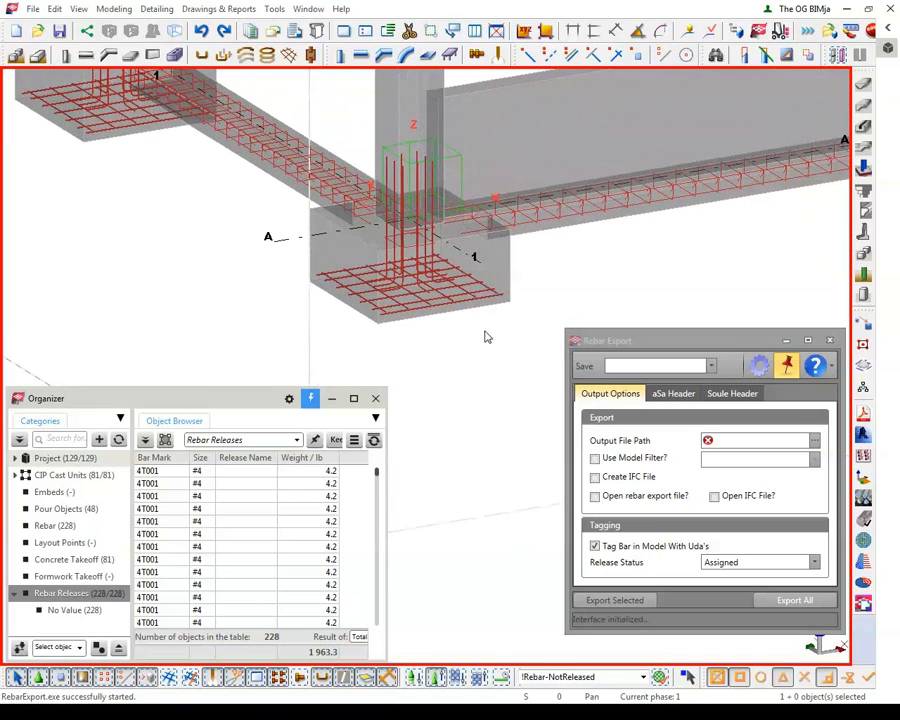
drag(542, 348, 296, 127)
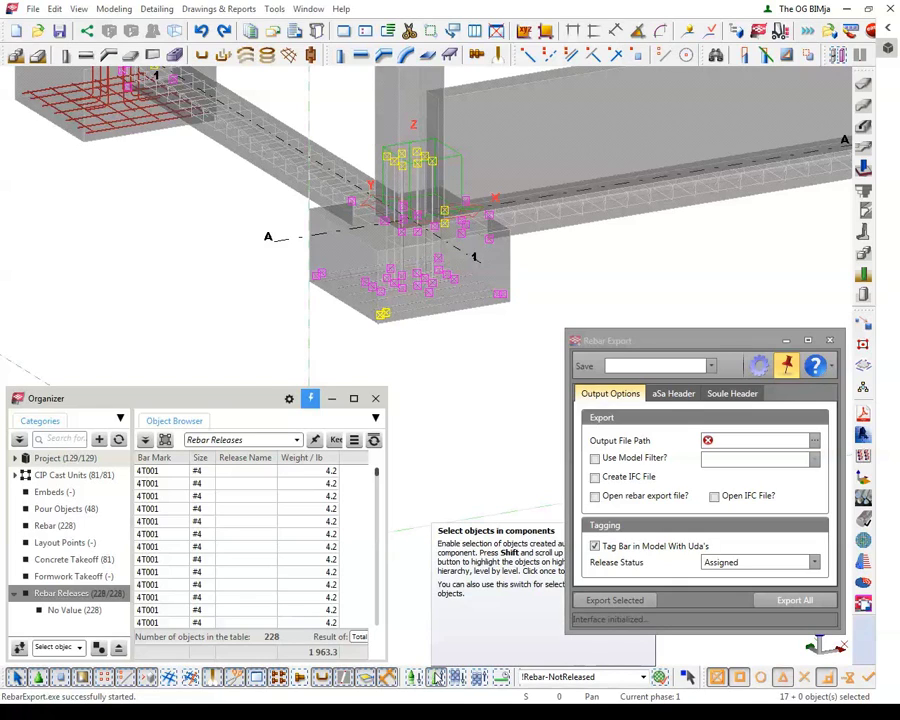
click(814, 440)
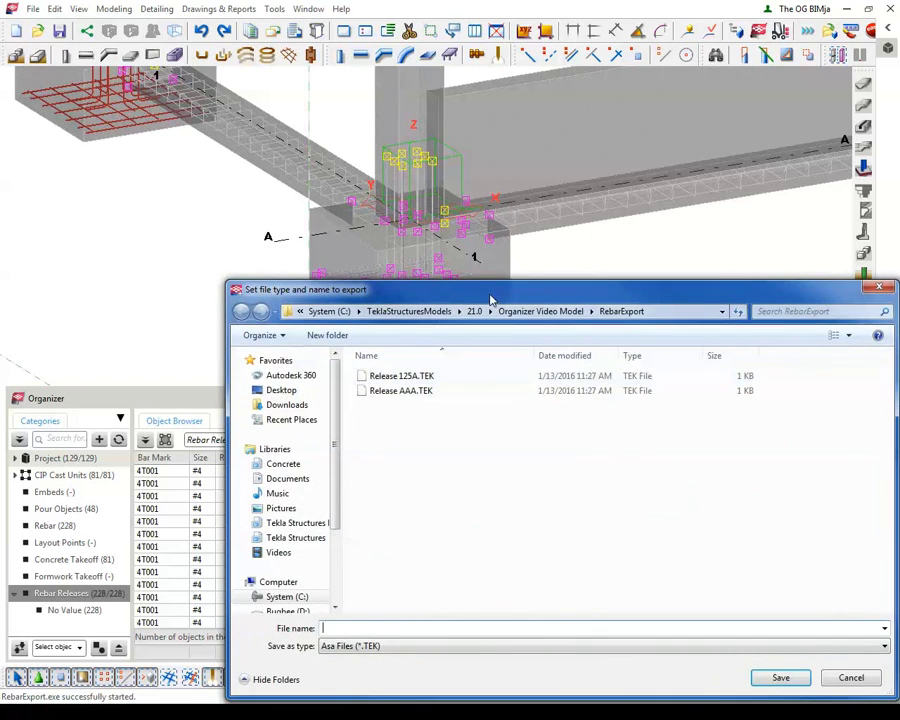
drag(436, 294, 391, 206)
click(362, 306)
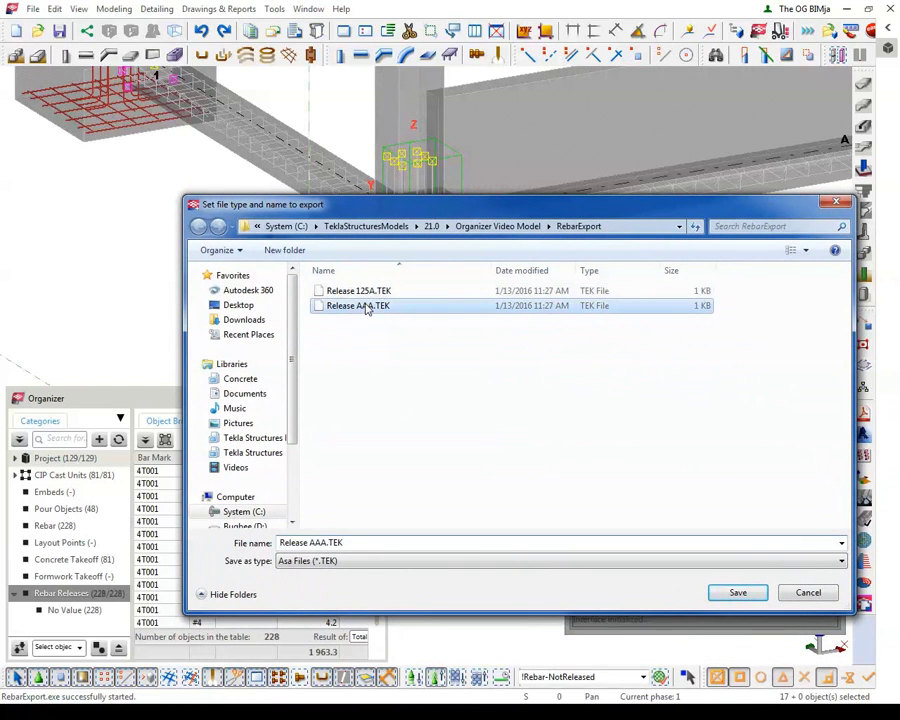
click(731, 592)
click(478, 407)
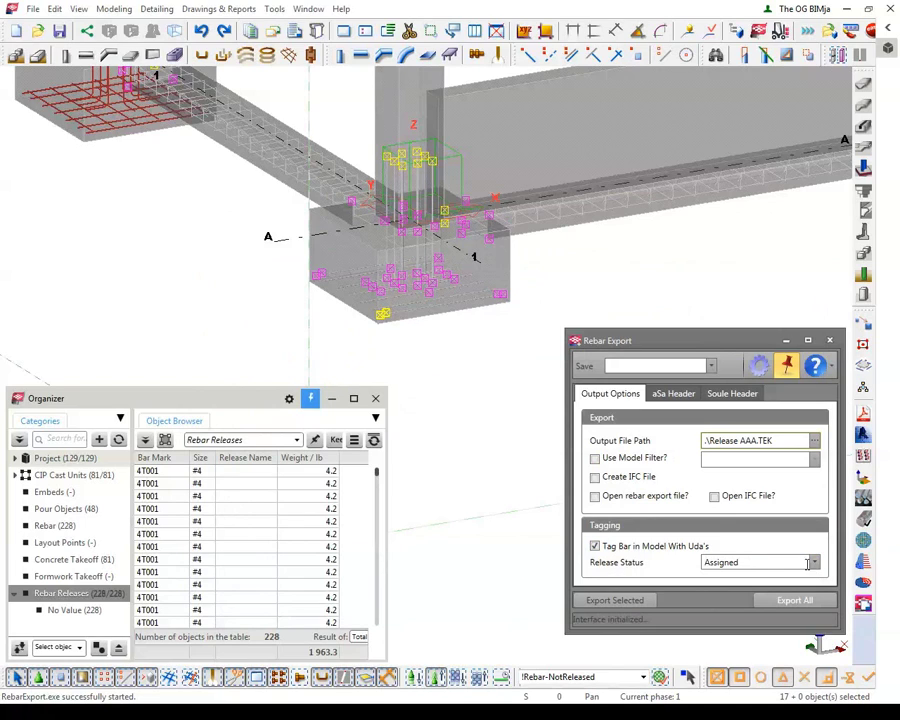
Step: Set the rebar export's release status to Released
click(815, 563)
click(731, 607)
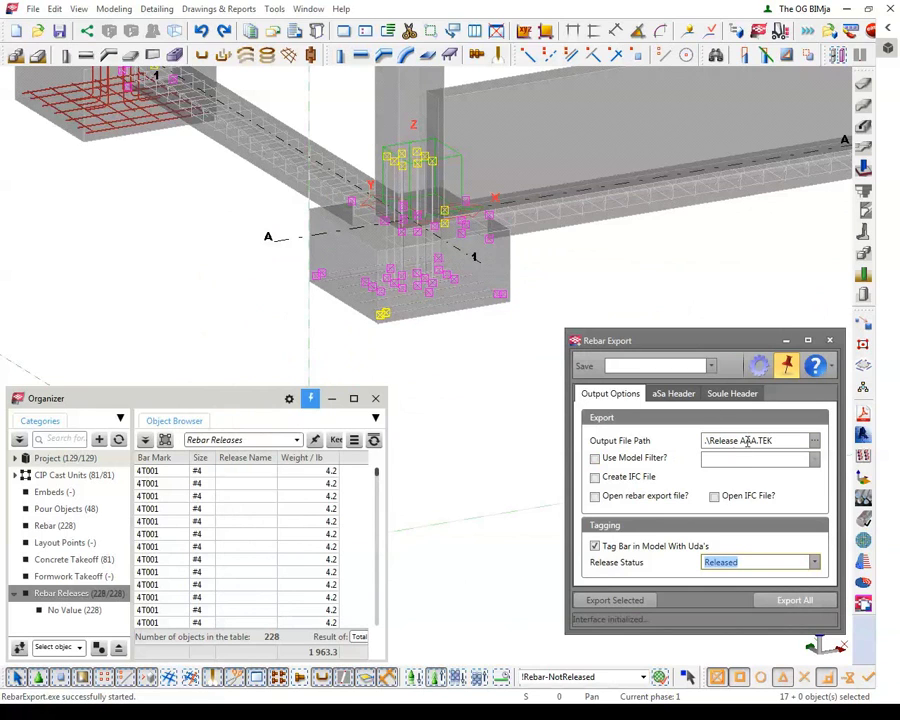
click(815, 441)
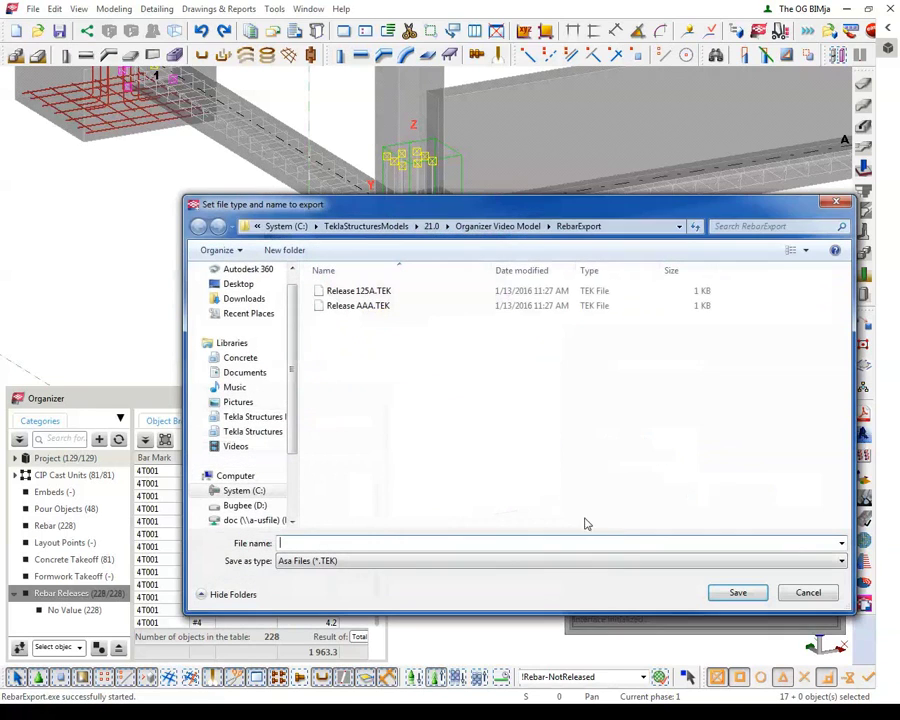
click(806, 592)
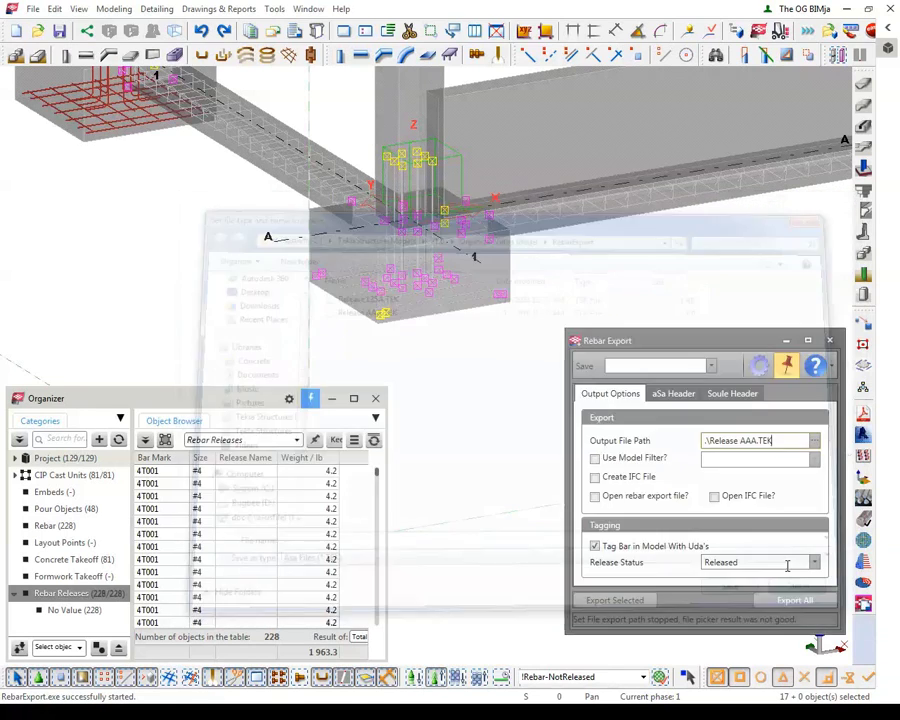
Step: Fill in the aSa header with release name AAA, job number T001 and job name EDU MODEL
click(673, 393)
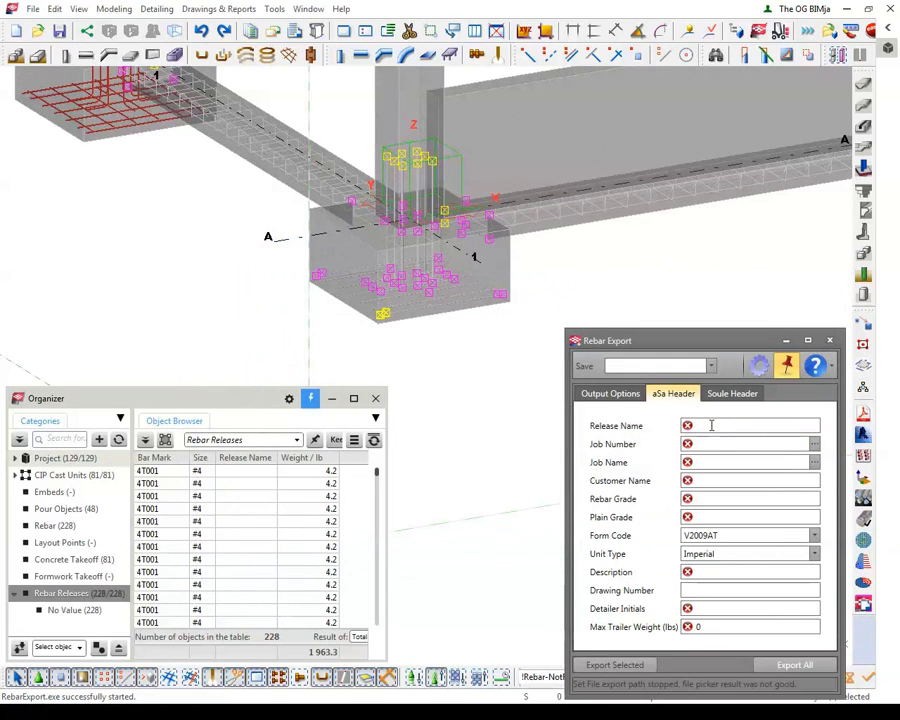
click(711, 426)
text(AA)
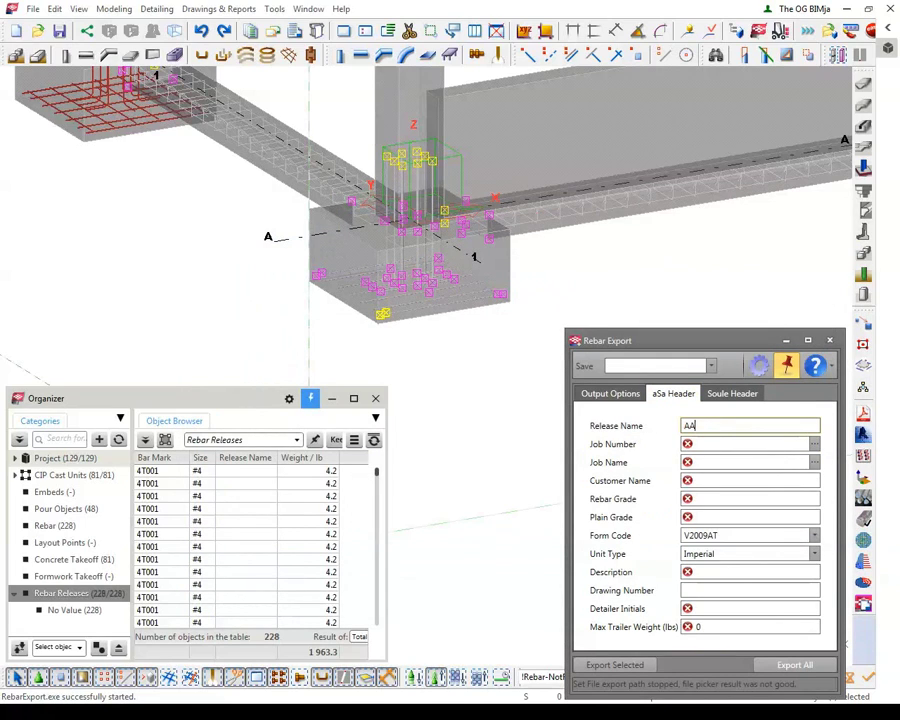
text(A)
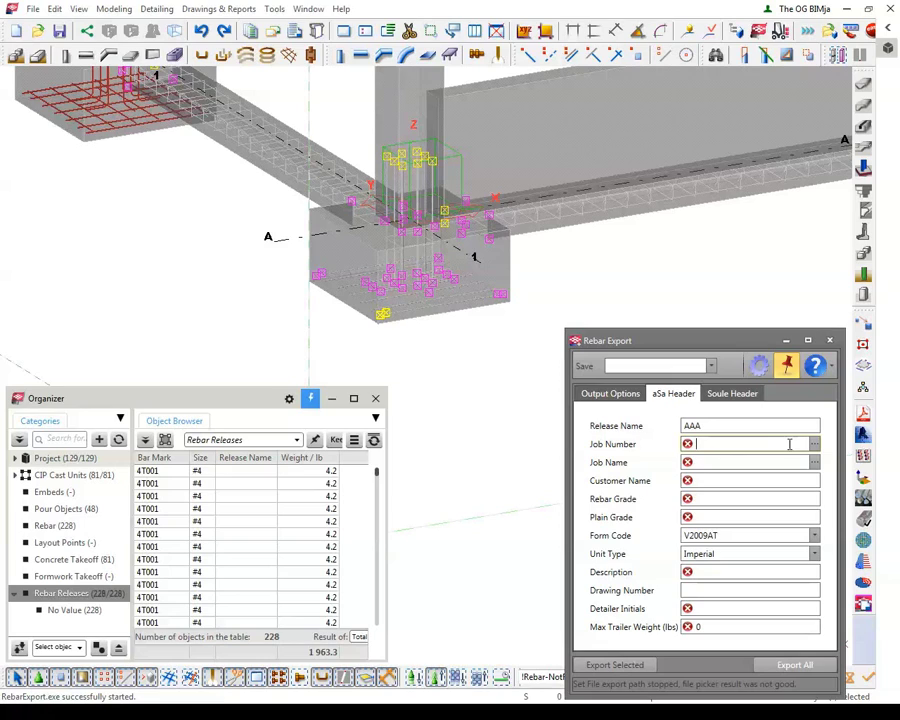
text(T001)
key(Tab)
text(EDU MODEL)
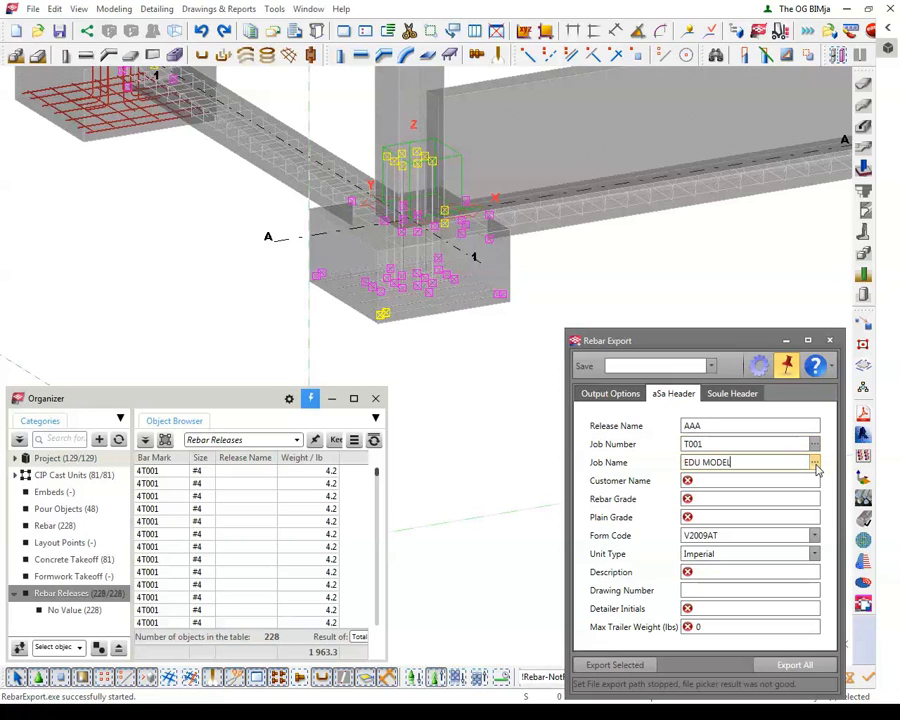
Step: Set the aSa header's customer name to Trimble, rebar grade and plain grade to 60, and description to Footings
click(712, 484)
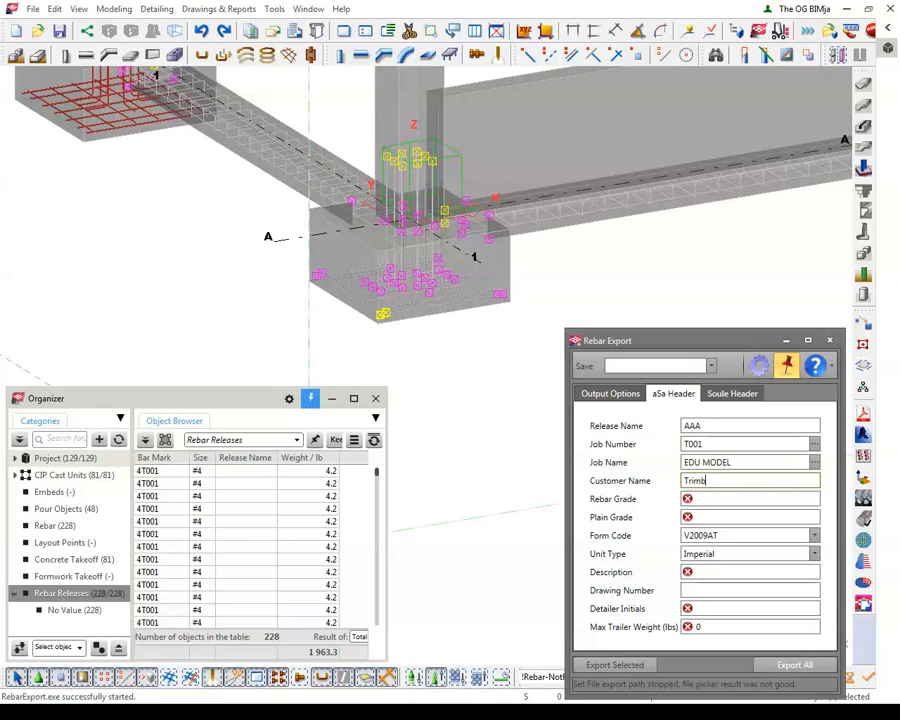
key(Tab)
text(60)
key(Tab)
text(6)
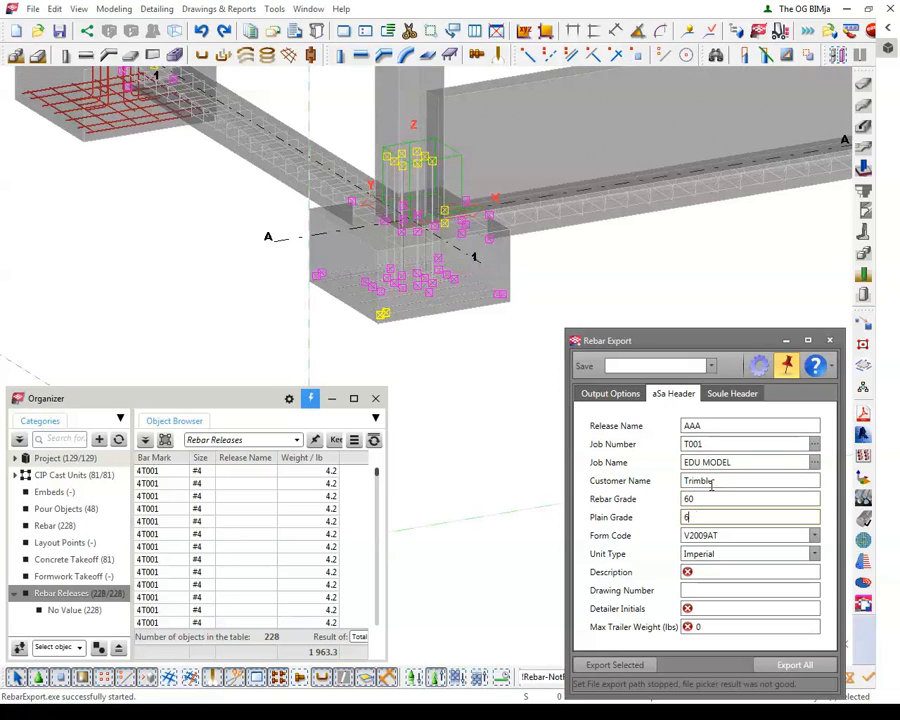
key(Tab)
text(Fo)
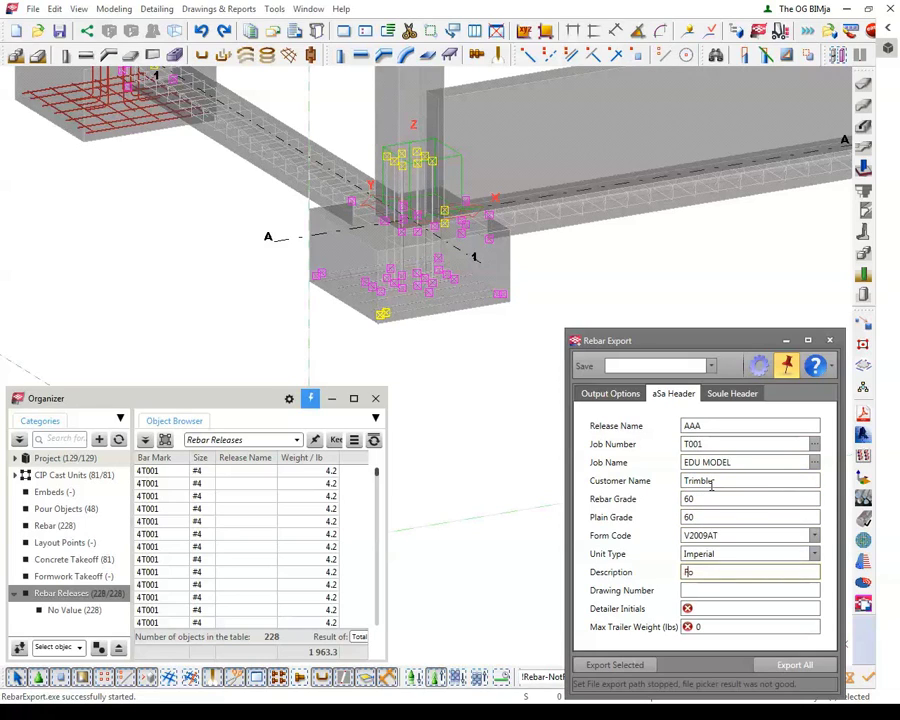
text(otings)
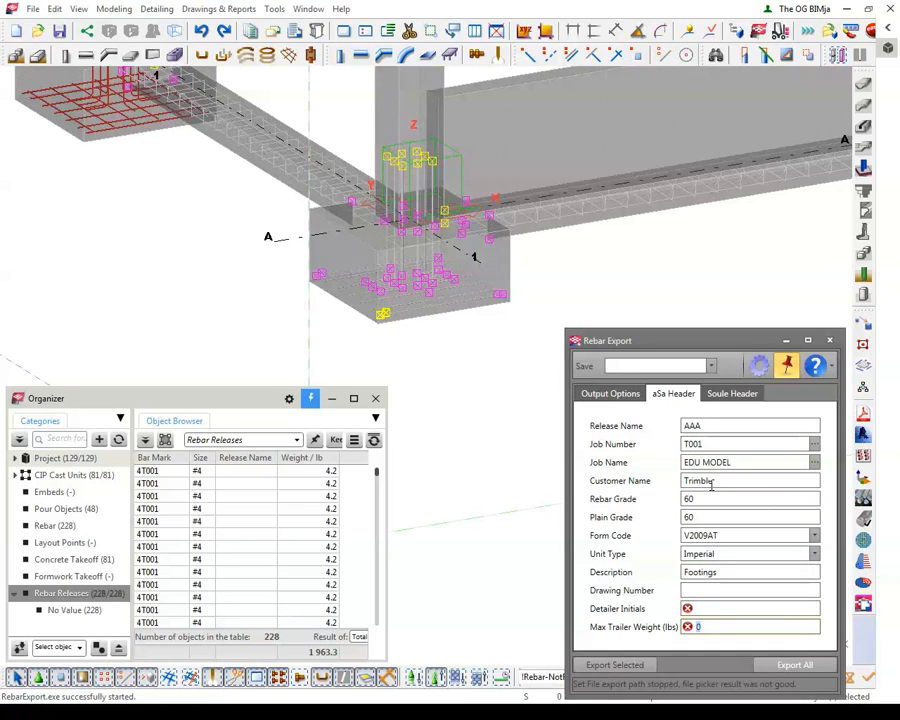
Step: Enter the detailer's initials and the maximum trailer weight in the aSa header, and export the selected rebar
click(712, 622)
click(713, 609)
text(MTB)
key(Tab)
text(1)
click(627, 396)
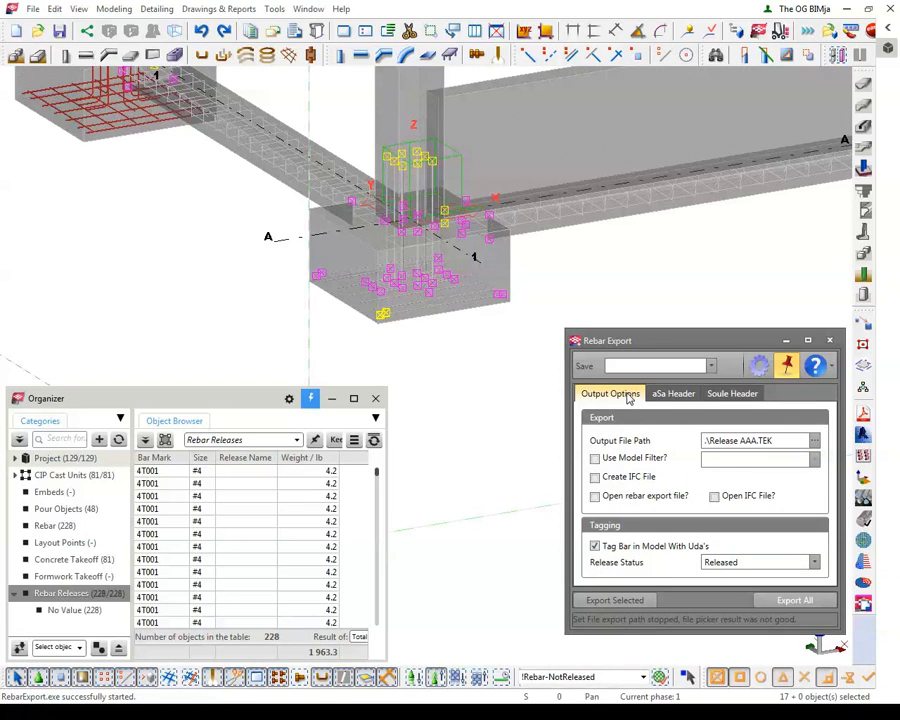
click(624, 601)
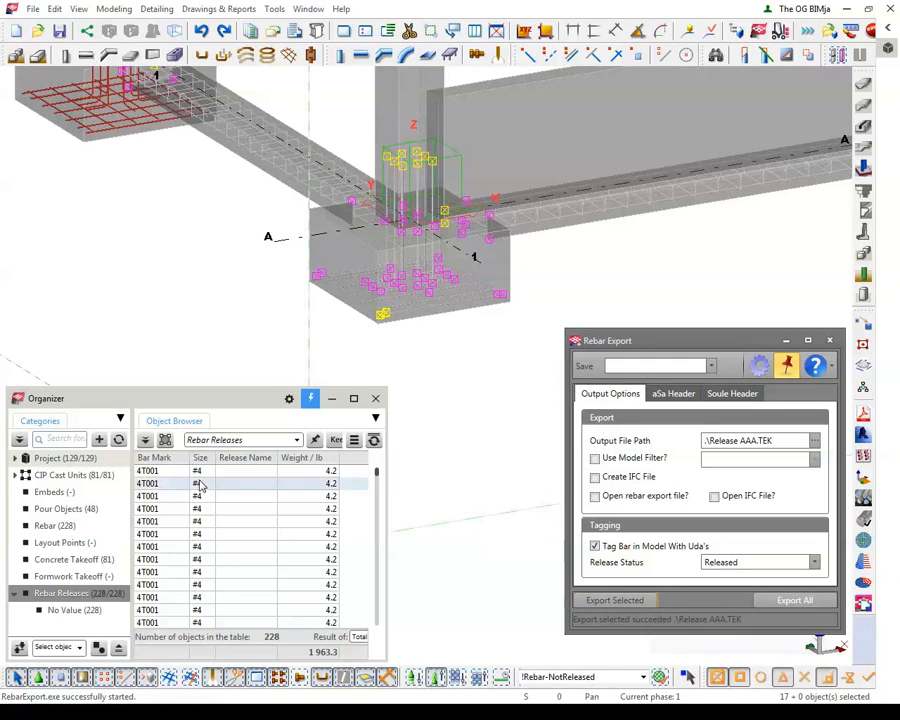
Step: Refresh the Organizer's Rebar Releases category and redraw the model view around the corner footing
click(120, 440)
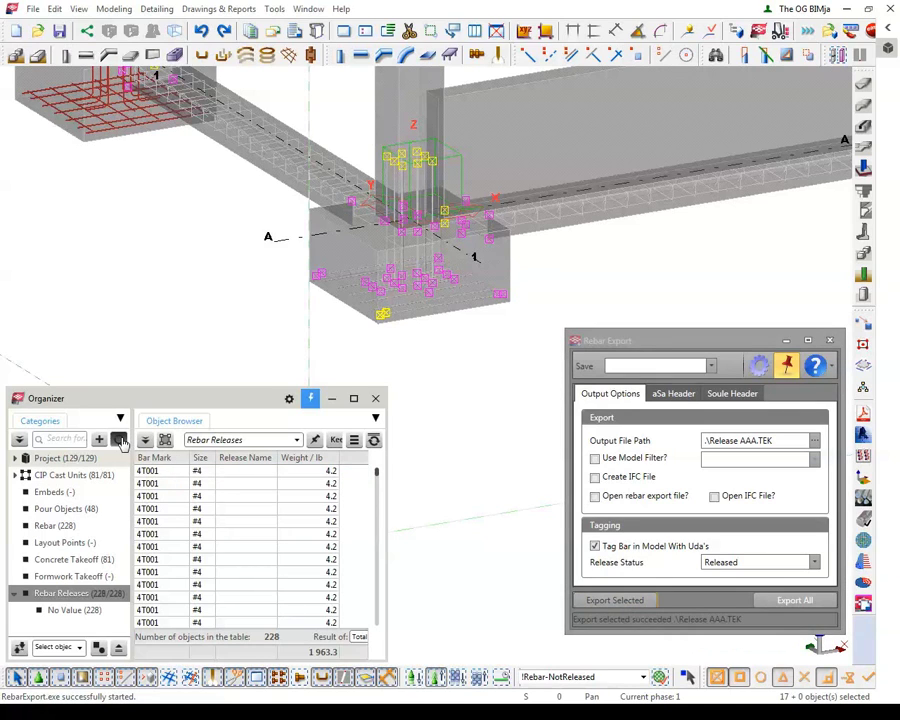
click(120, 440)
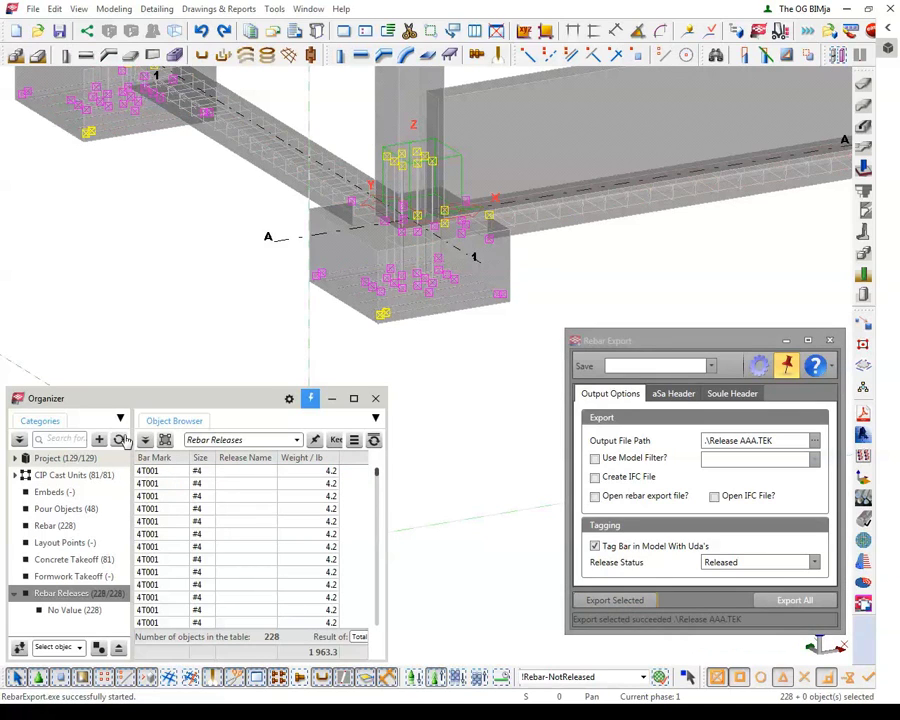
click(247, 335)
right_click(247, 333)
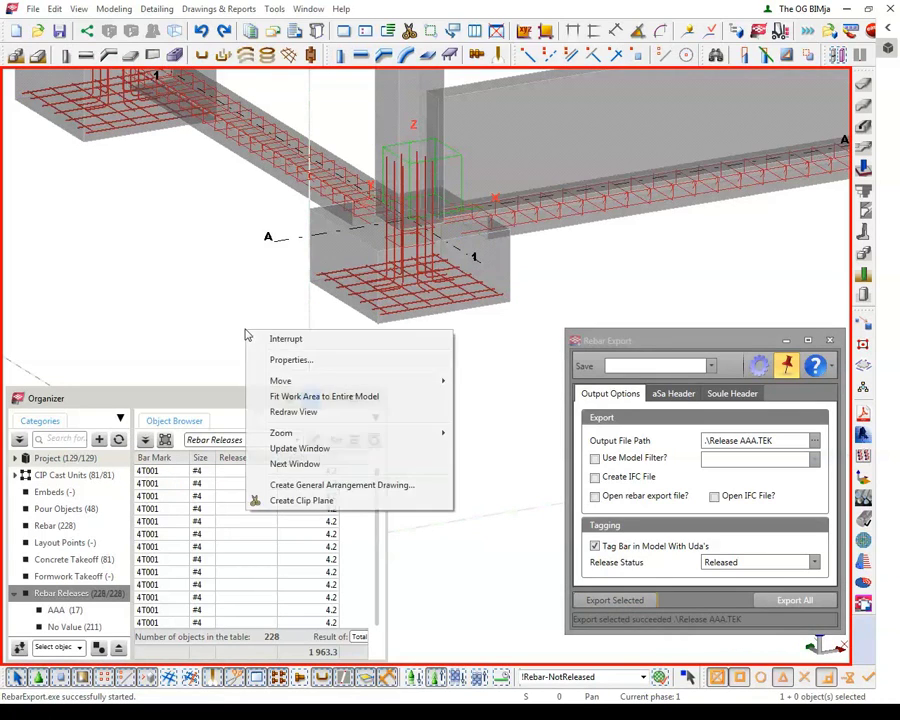
click(292, 413)
middle_drag(370, 342, 300, 323)
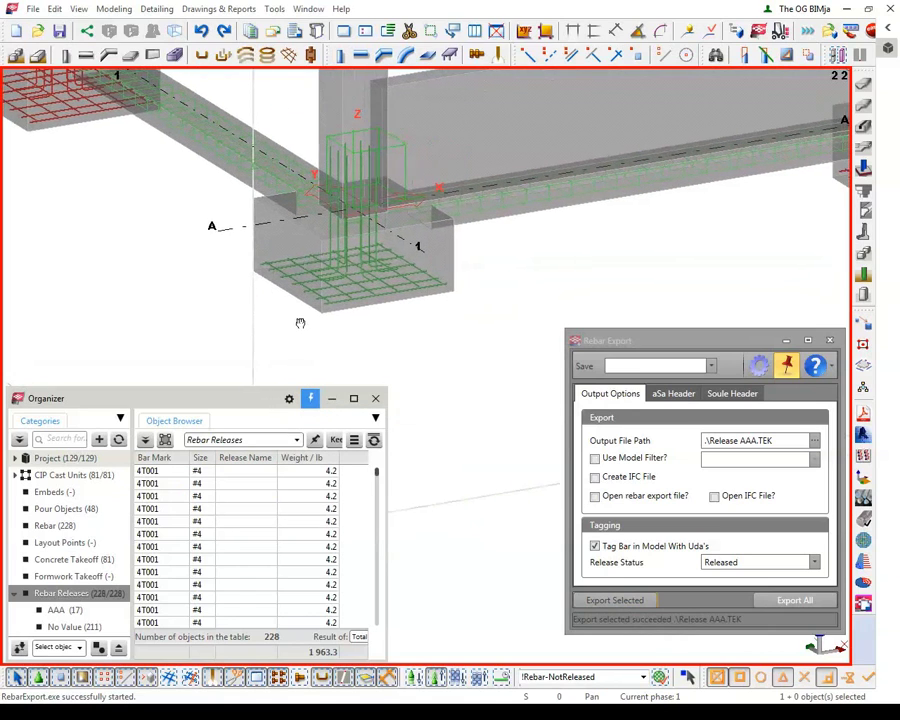
scroll(297, 311, down, 2)
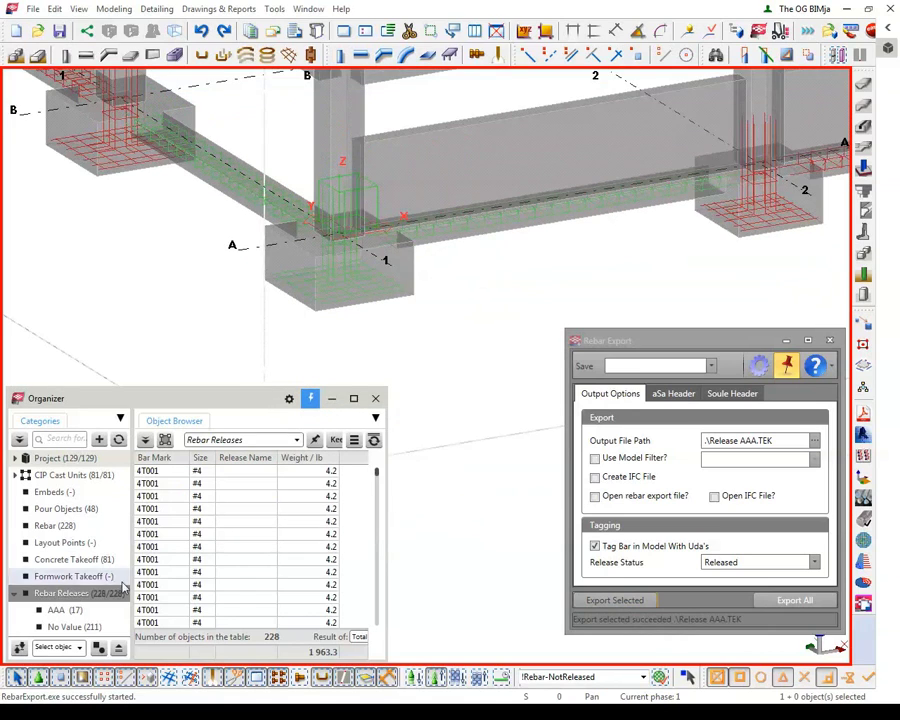
Step: Turn on grouping in the Object Browser and group the rebar by Release Name
click(353, 441)
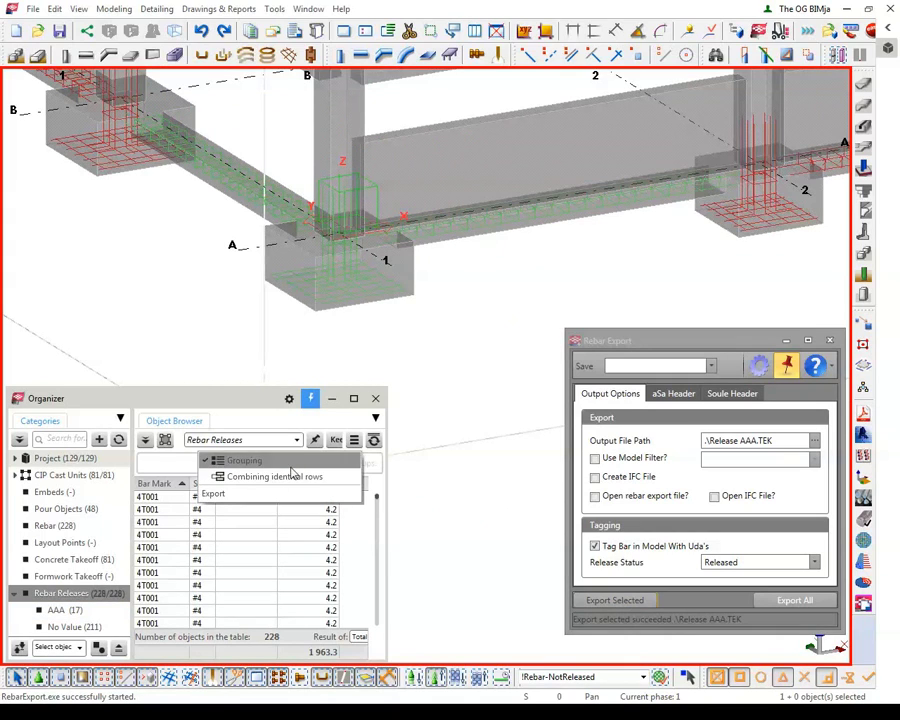
click(222, 461)
drag(246, 484, 190, 465)
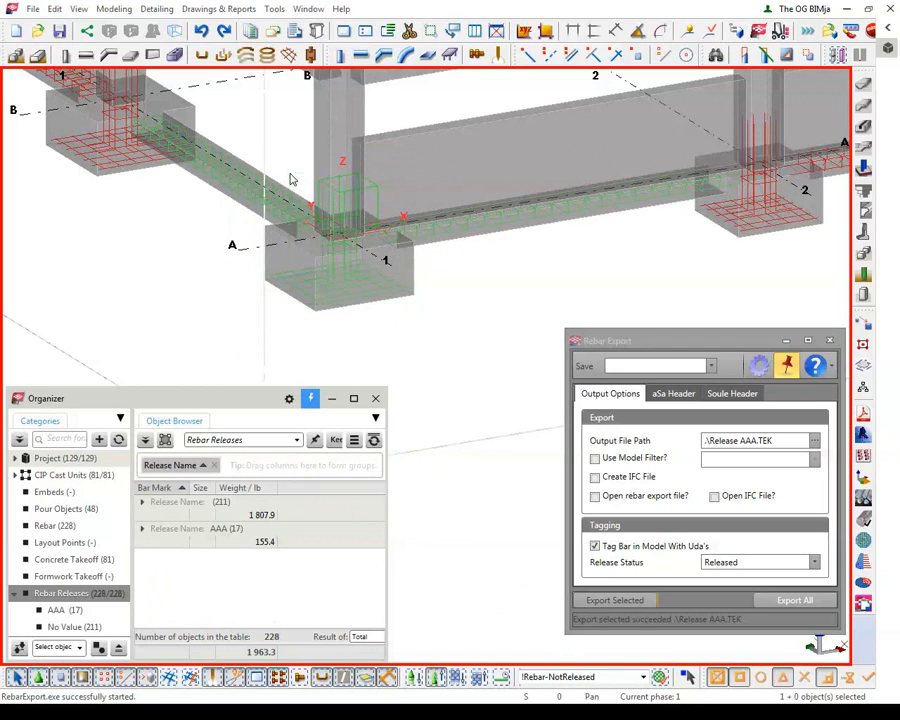
Step: Select the rebar in the footings at B-1 and C-1 and in the grade beam between them
middle_drag(242, 173, 377, 295)
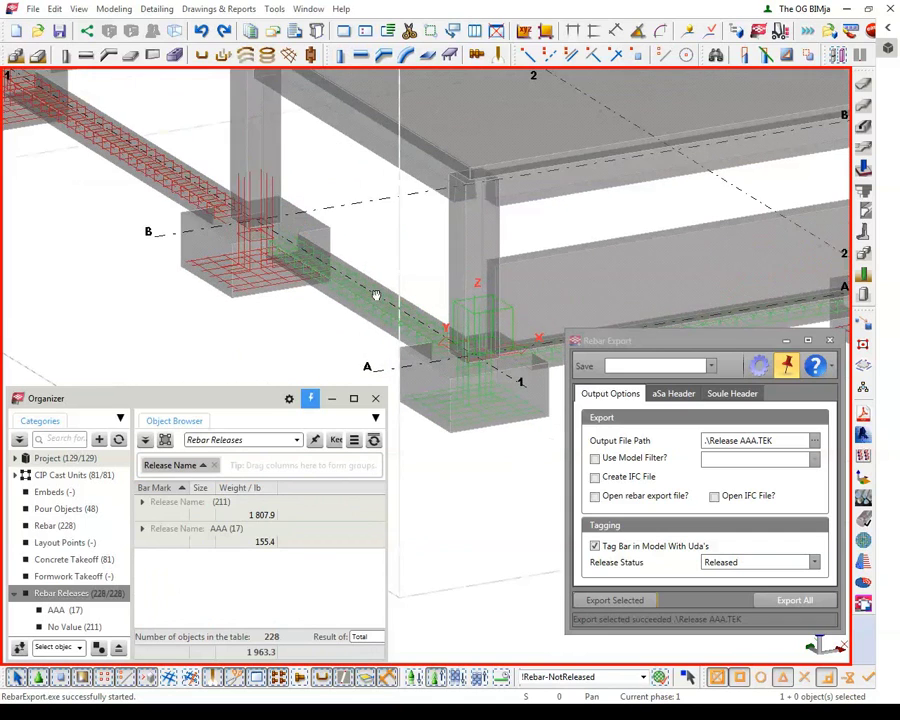
middle_drag(320, 257, 453, 306)
drag(355, 292, 50, 87)
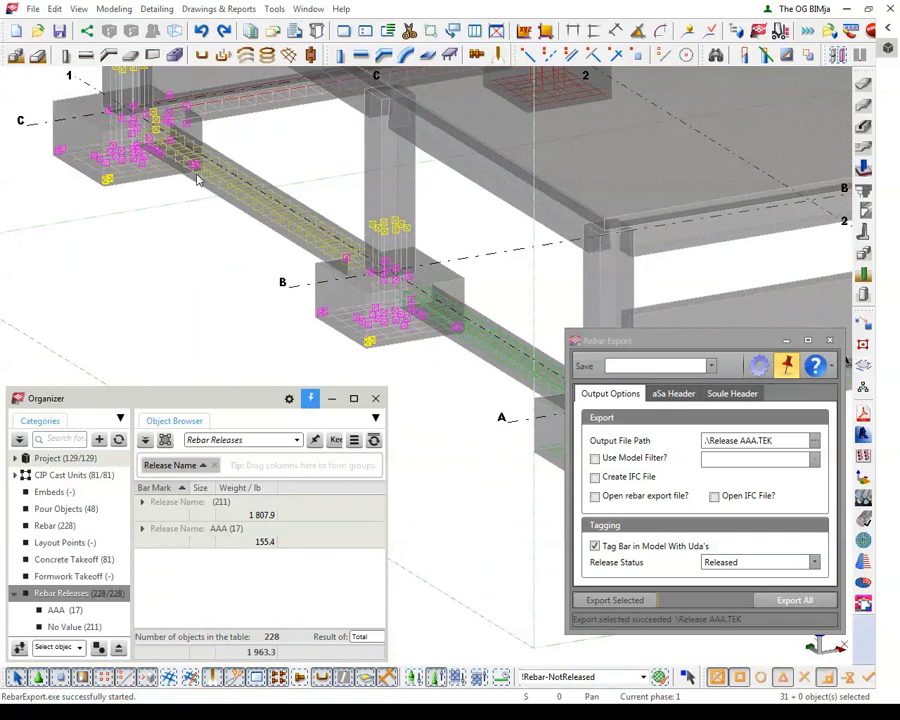
Step: Set the rebar export's output file to BBB.xml with the Soule Files type
click(814, 441)
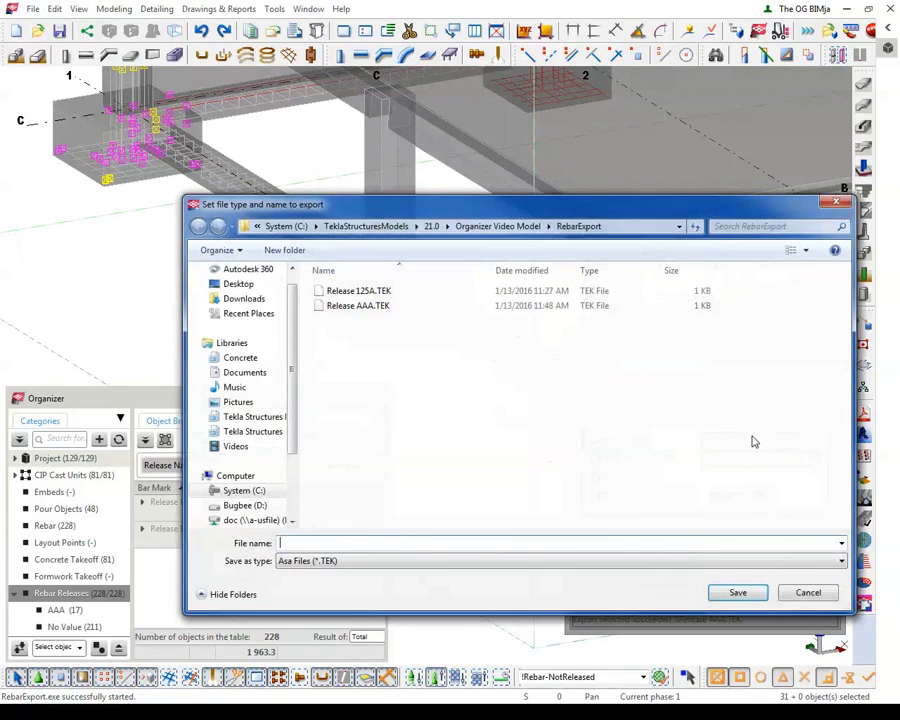
click(693, 563)
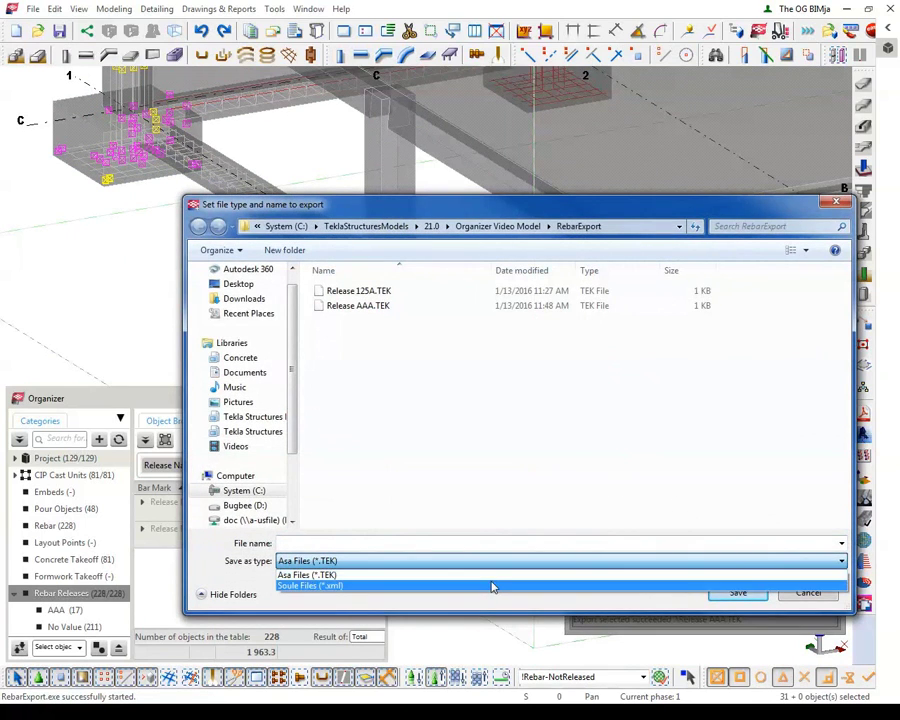
click(491, 587)
click(367, 541)
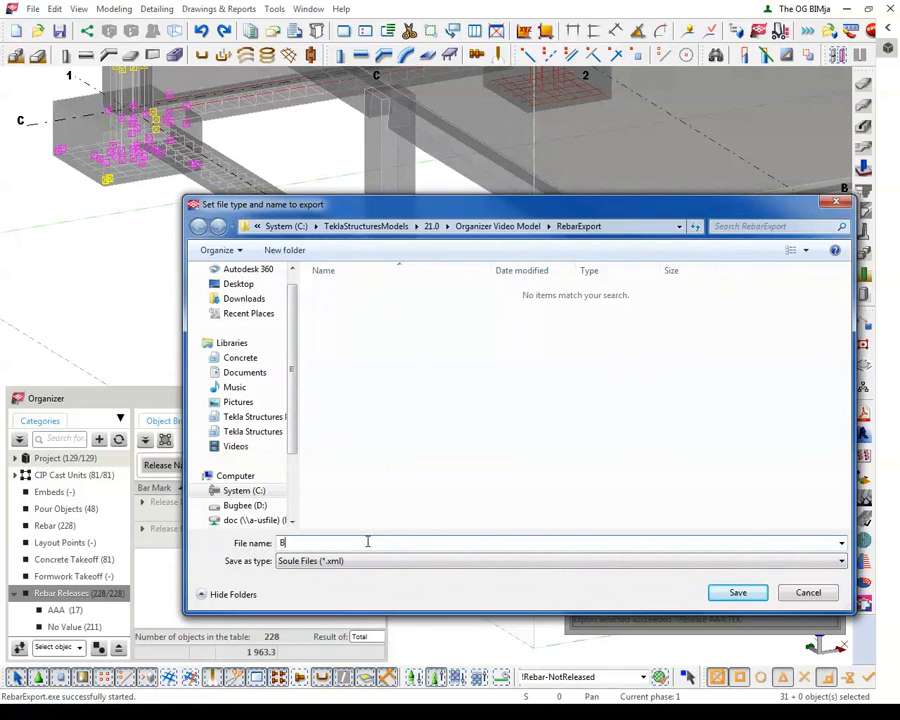
click(714, 598)
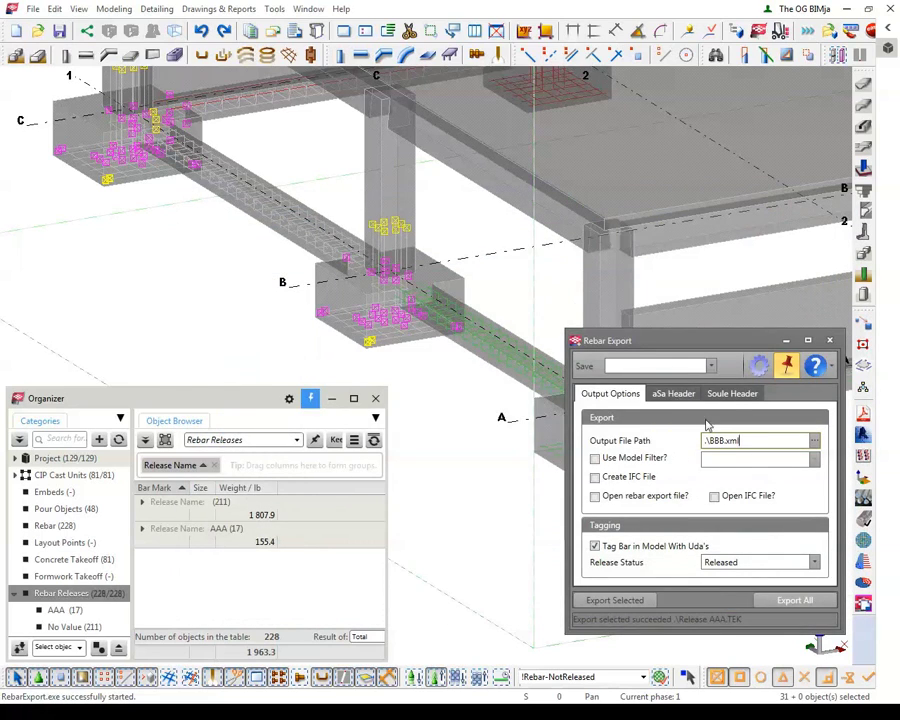
Step: Fill in the Soule header with job ID 1234, release ID BBB and first description Footing
click(732, 393)
click(699, 425)
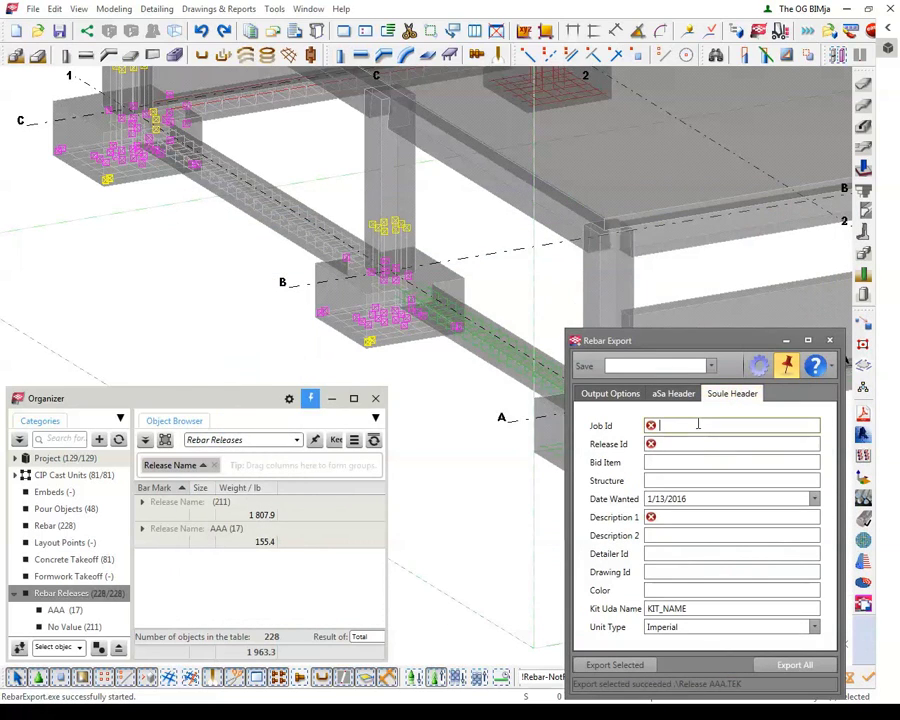
text(1234)
key(Tab)
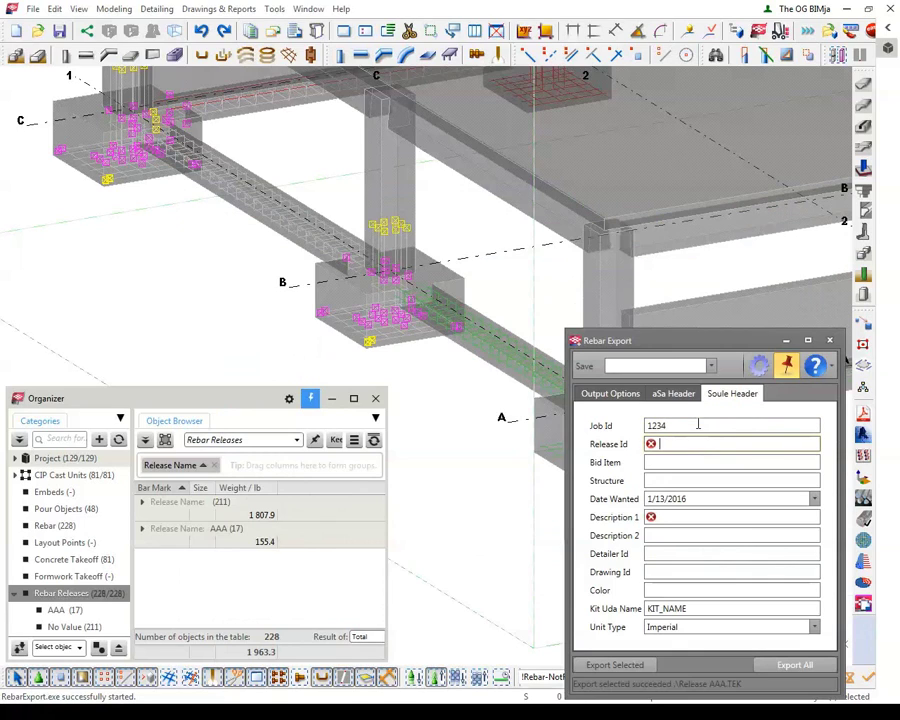
text(BBB)
click(681, 517)
text(Footing)
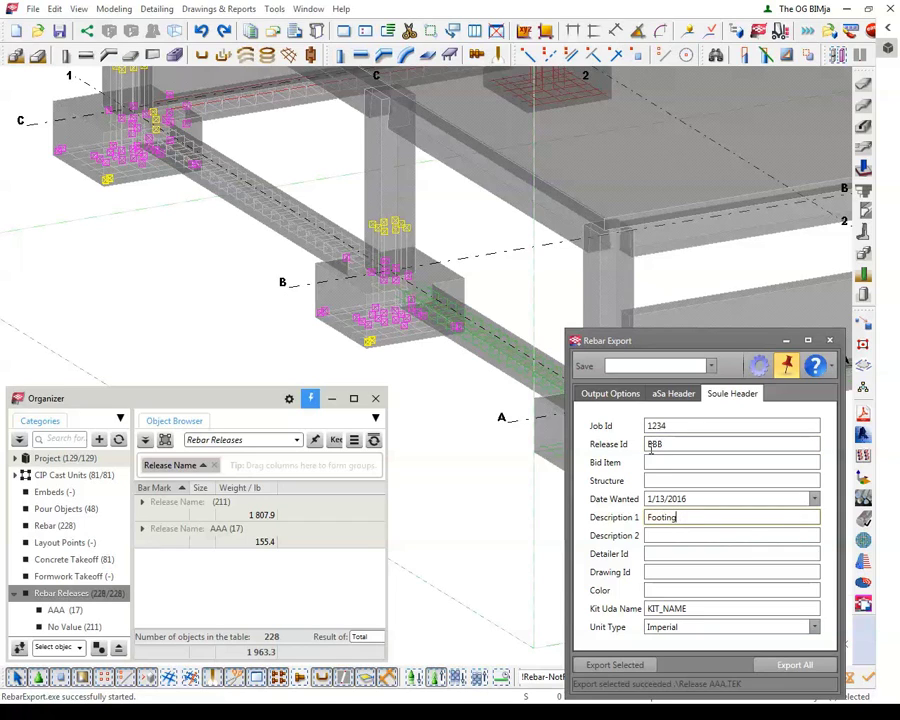
Step: Export the selected rebar to BBB.xml, and refresh the model view and the Organizer's Rebar Releases category
click(610, 393)
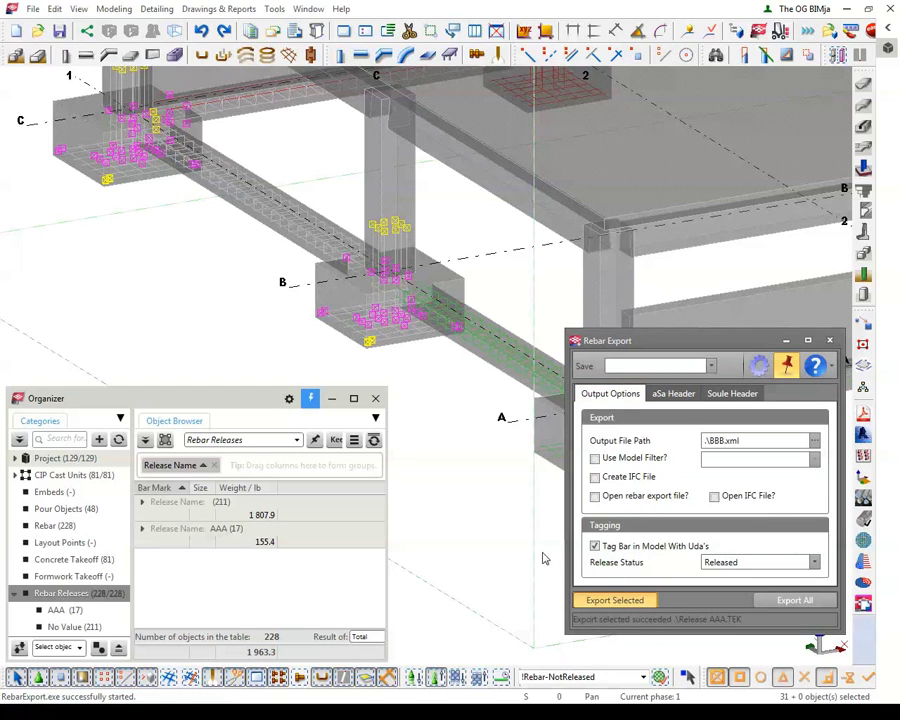
right_click(231, 344)
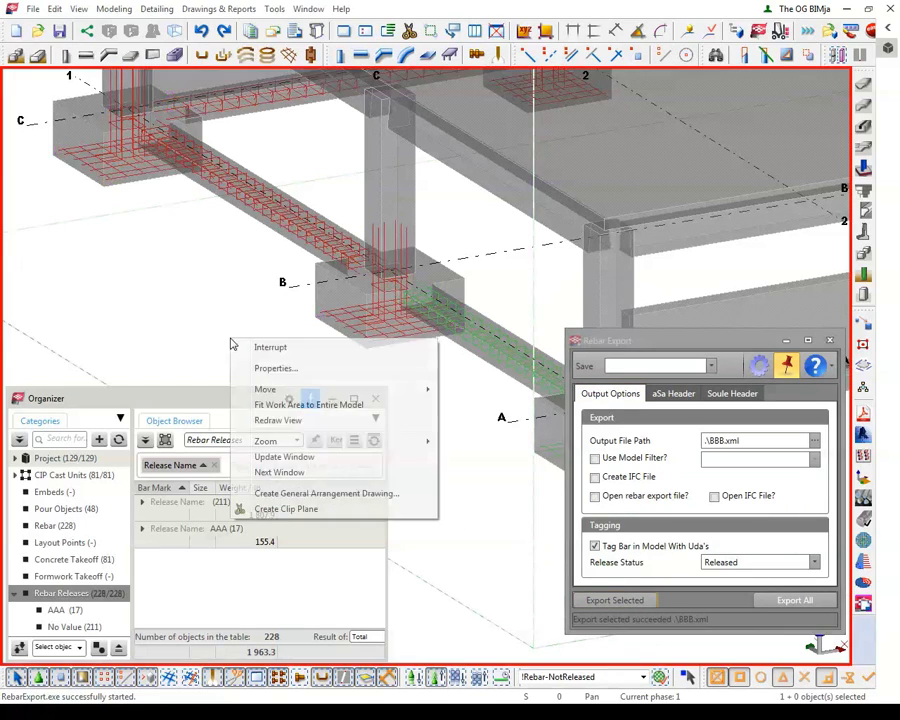
click(278, 420)
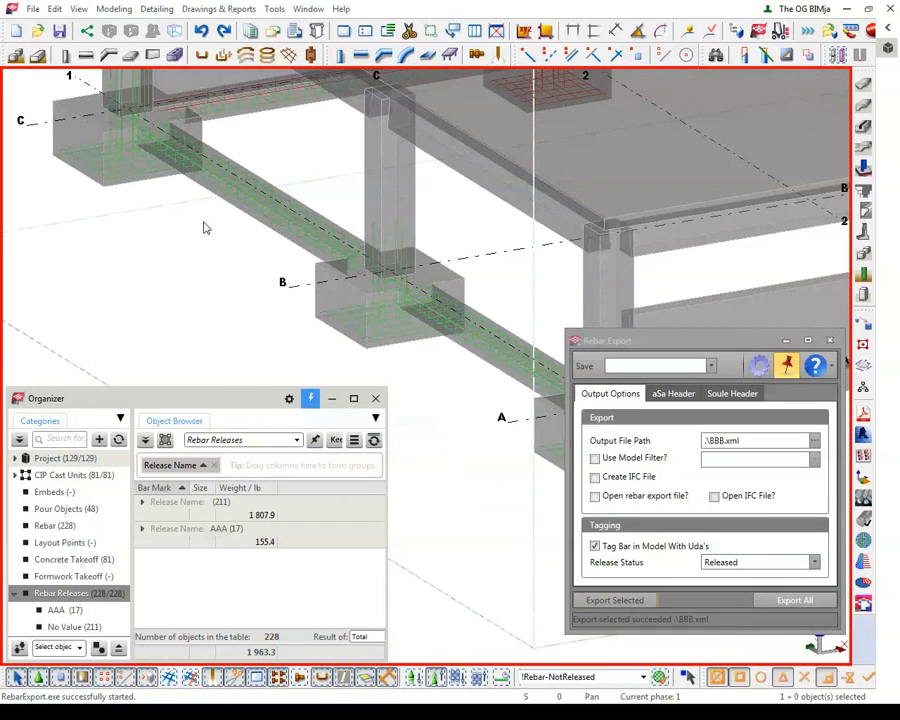
click(119, 441)
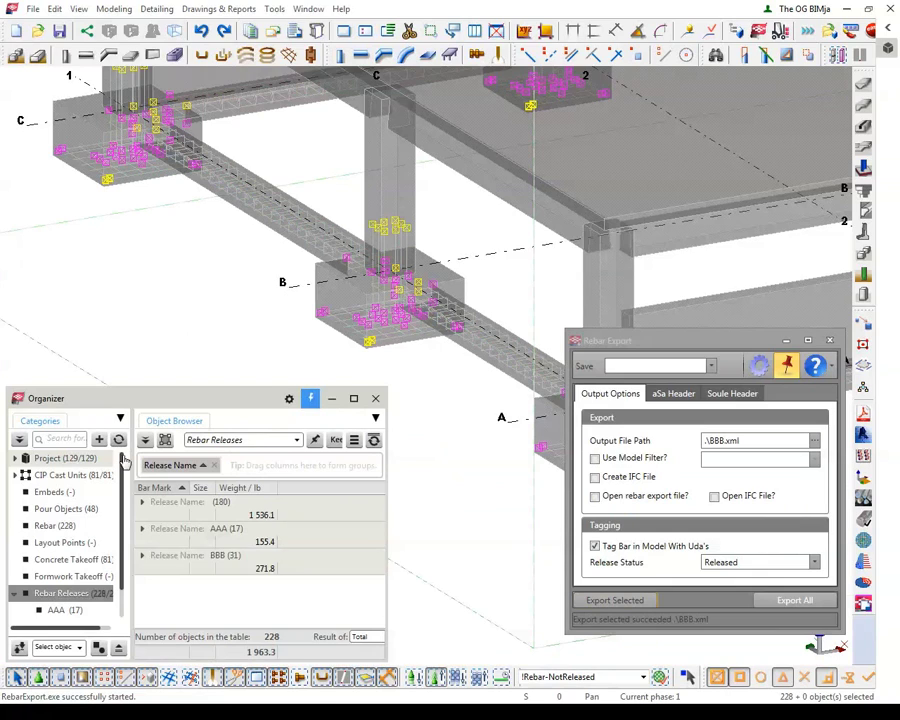
scroll(110, 510, down, 2)
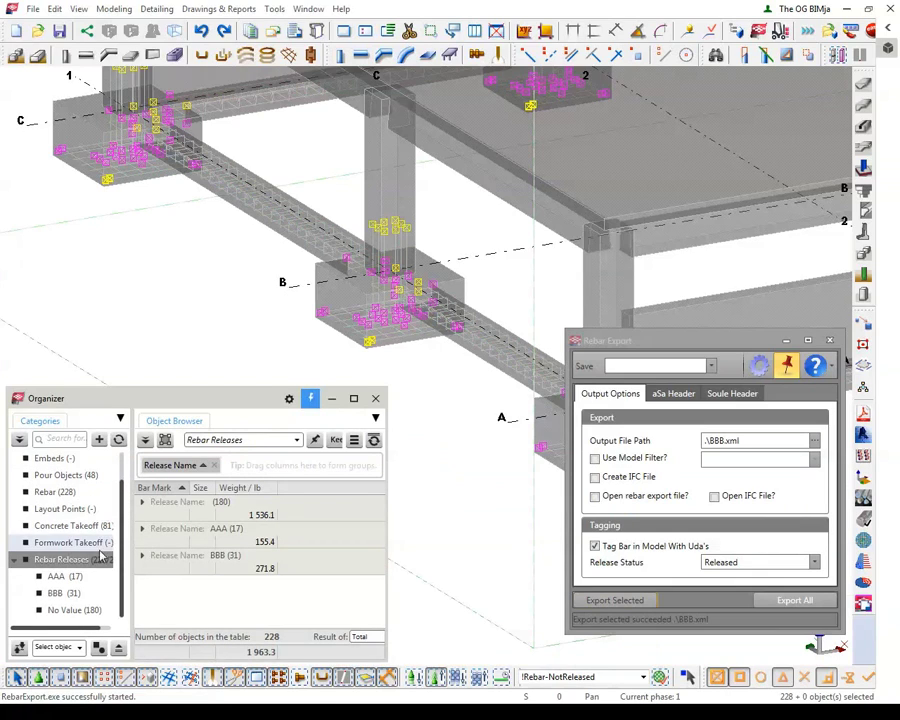
Step: Examine the rebar in releases BBB and AAA, the Rebar Releases totals and the release colours across the whole model
click(69, 598)
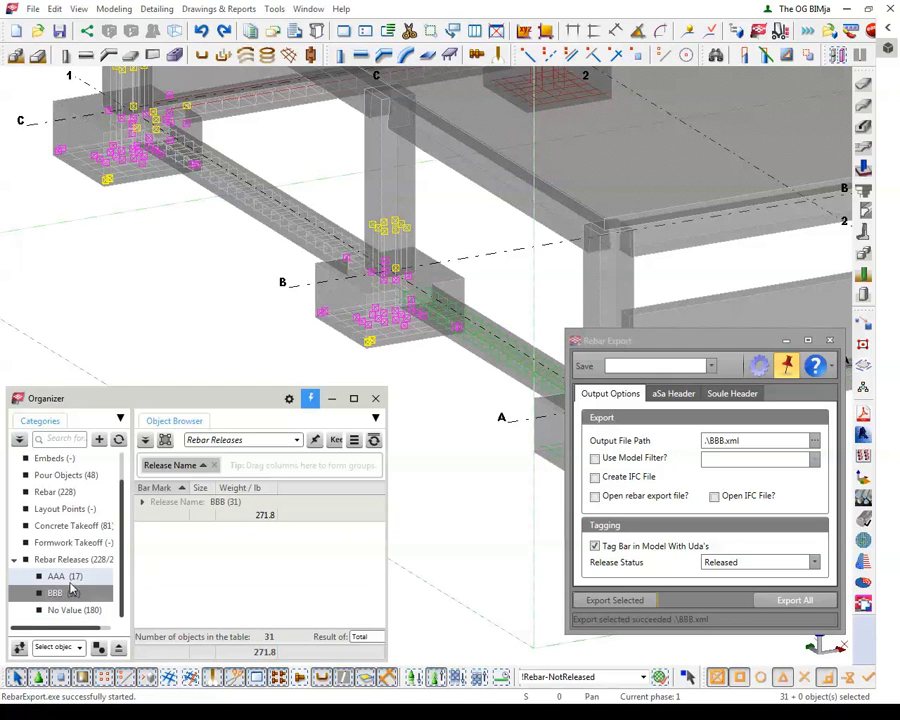
click(72, 577)
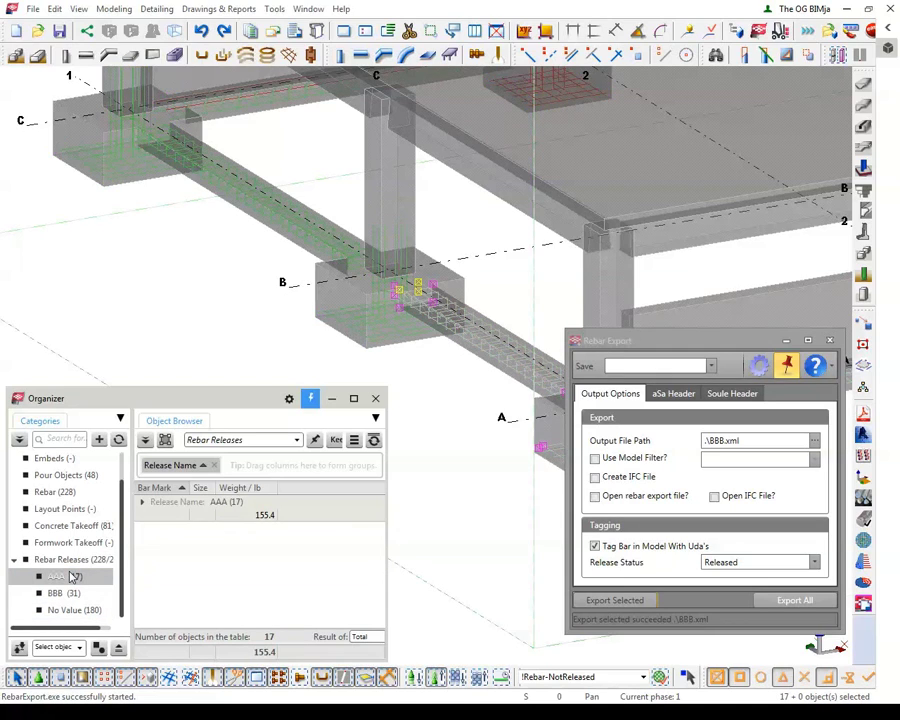
click(66, 560)
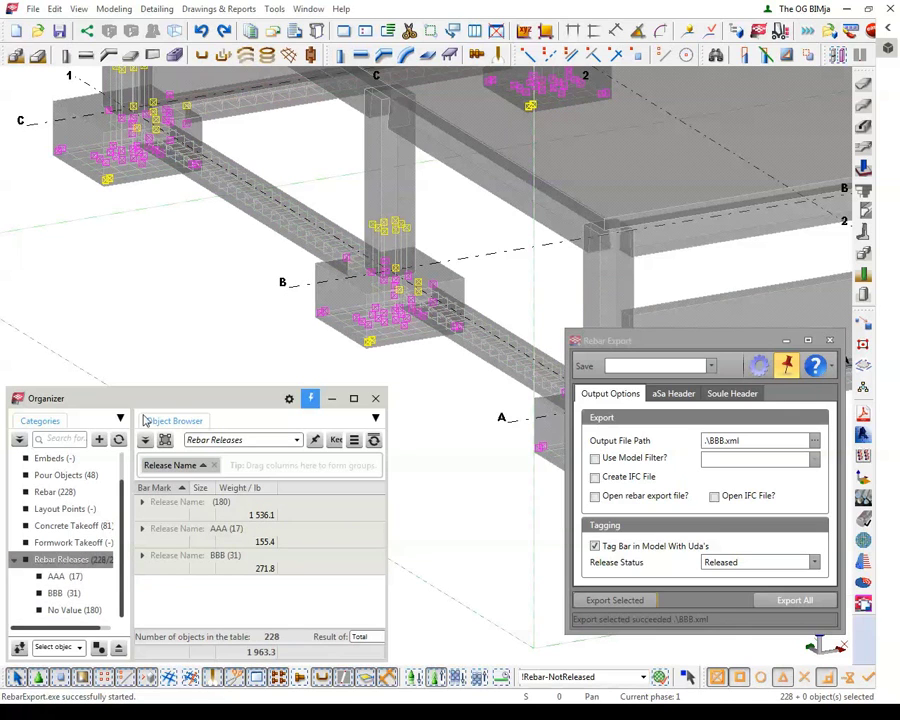
click(194, 286)
scroll(194, 286, down, 5)
middle_drag(378, 313, 206, 316)
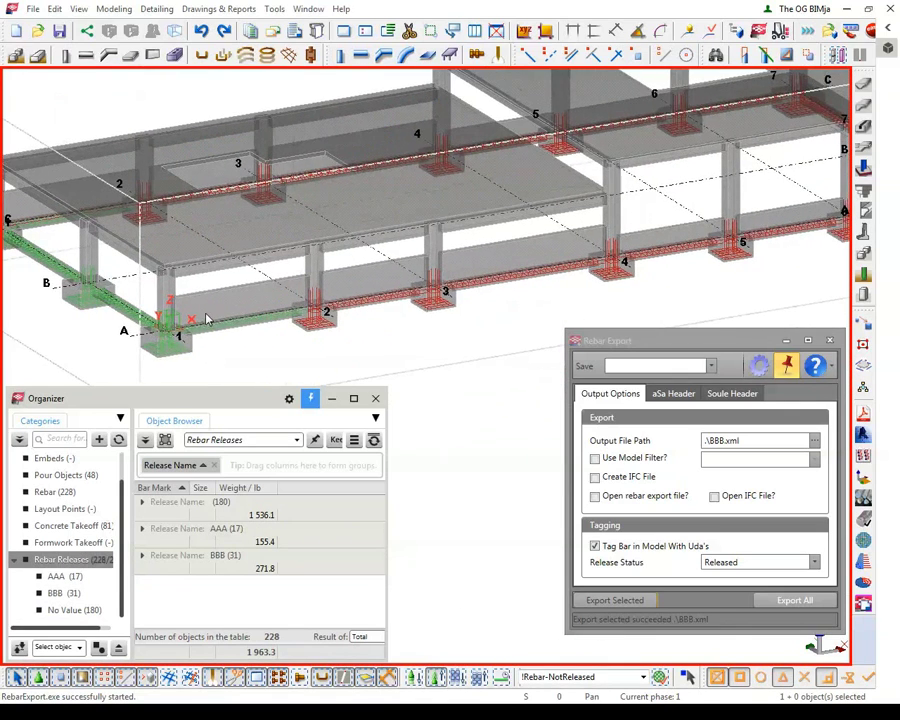
scroll(206, 318, down, 3)
scroll(208, 315, down, 2)
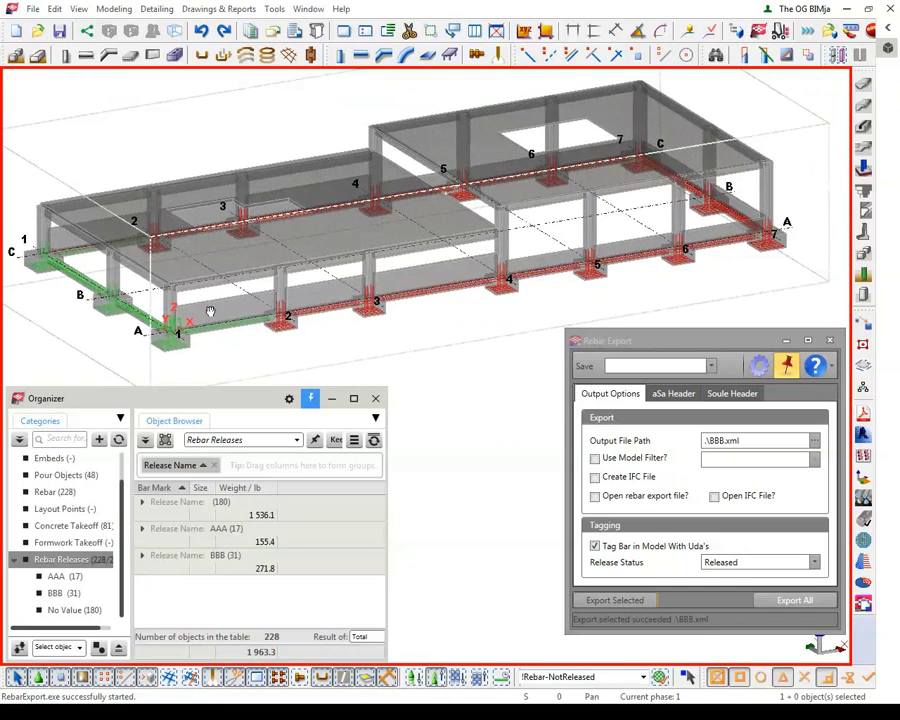